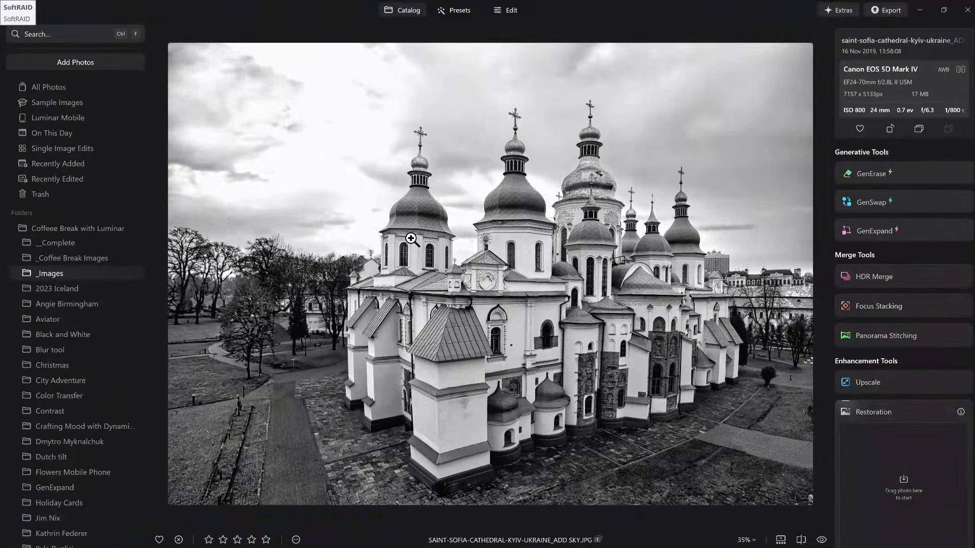
Discard all existing edits on the Saint Sofia cathedral photo
{"action": "left_click", "coordinate": [511, 12]}
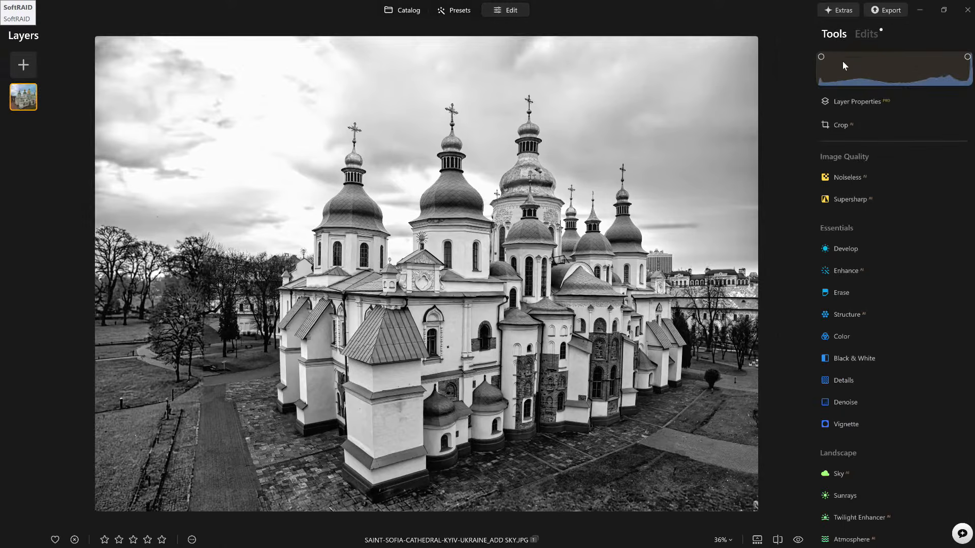
{"action": "left_click", "coordinate": [866, 34]}
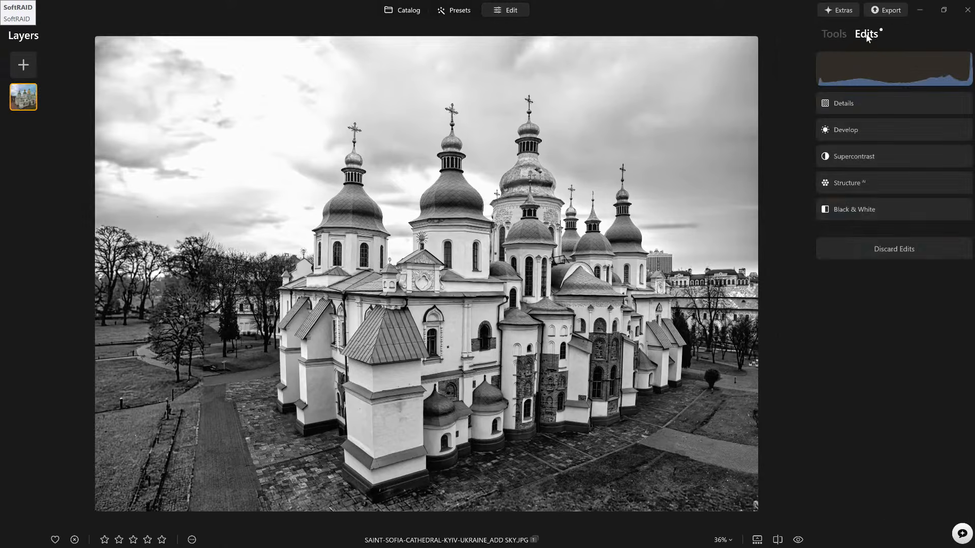
{"action": "left_click", "coordinate": [870, 103]}
{"action": "left_click", "coordinate": [892, 249]}
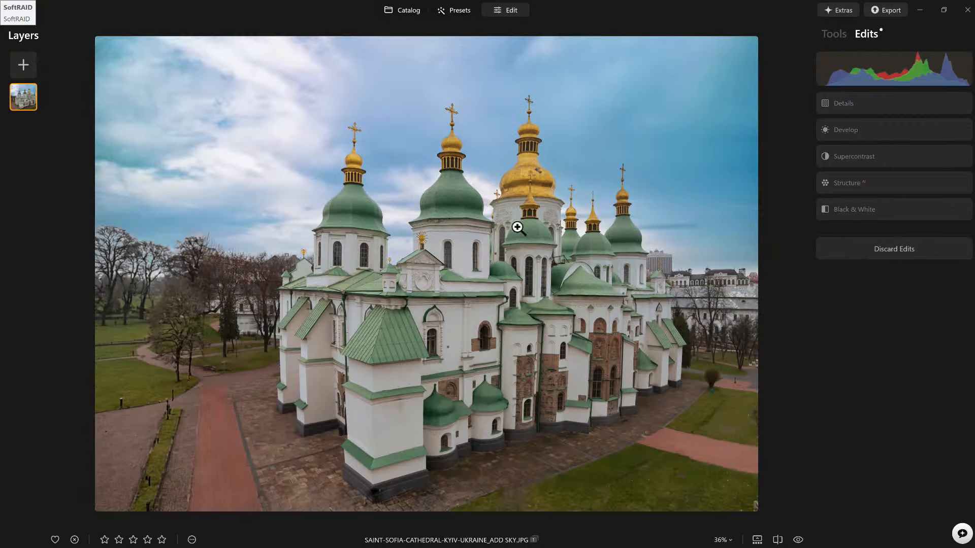
Open the Street Monochrome preset collection for the cathedral photo
{"action": "left_click", "coordinate": [463, 17]}
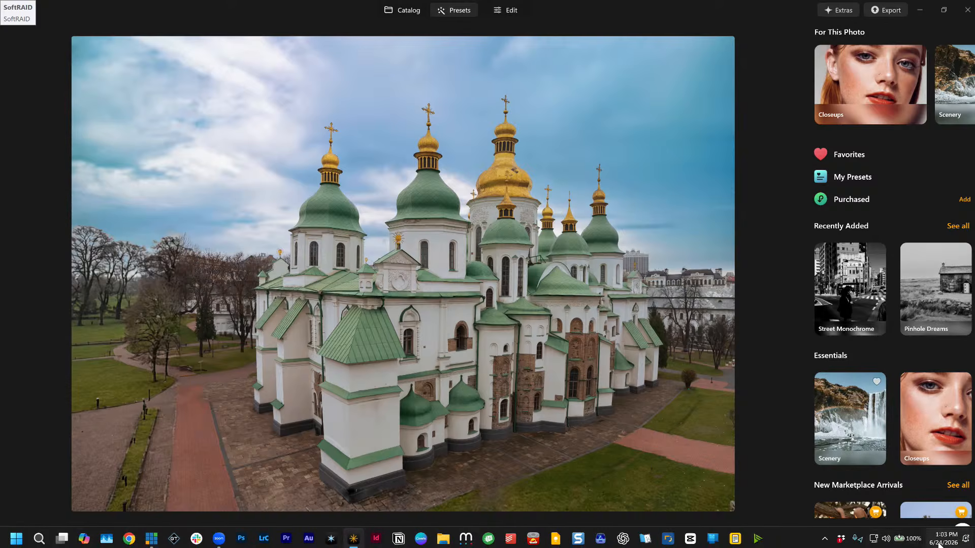
{"action": "left_click", "coordinate": [825, 539]}
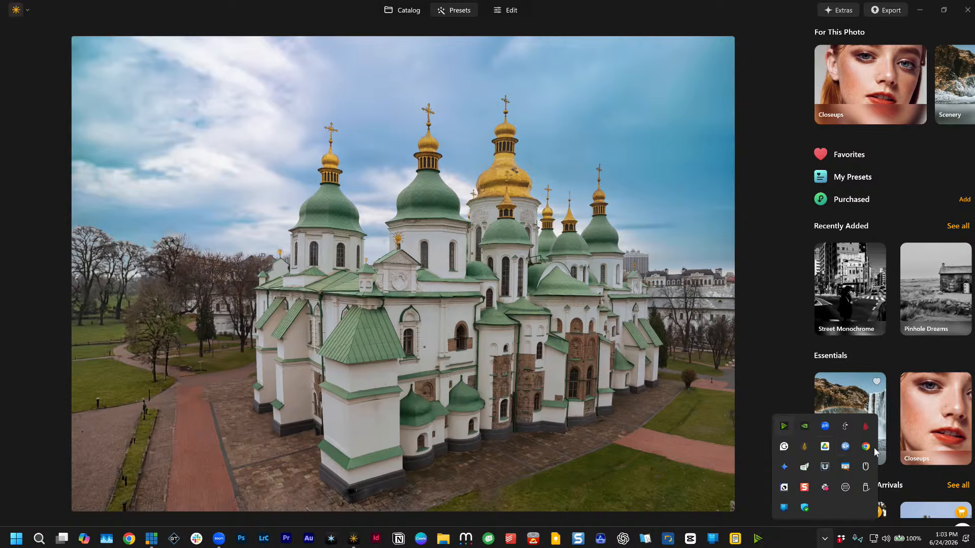
{"action": "left_click", "coordinate": [610, 25]}
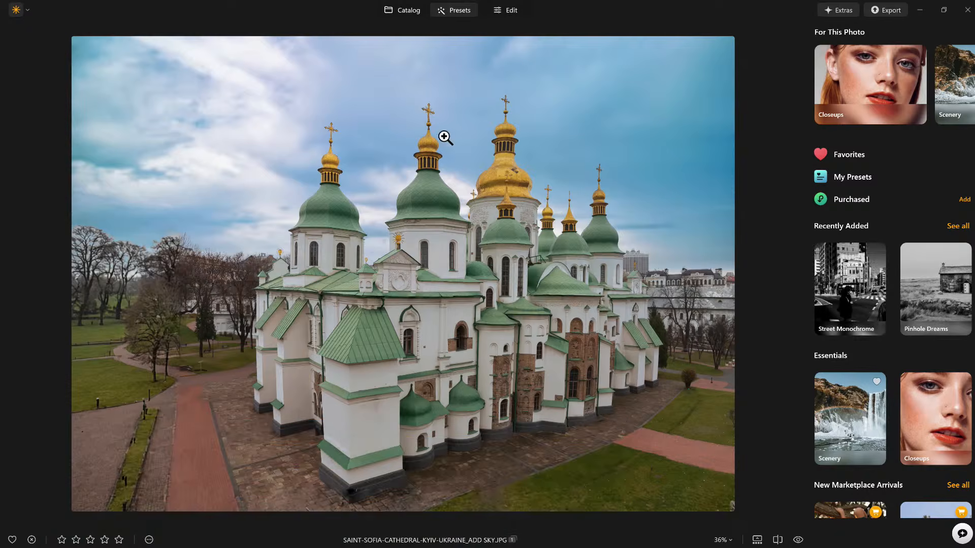
{"action": "left_click", "coordinate": [825, 330]}
Compare how the Lowlight Drift, Blackcut, Glare Point, Hardline and DoubleX Raw presets look on the cathedral photo
{"action": "left_click", "coordinate": [841, 273]}
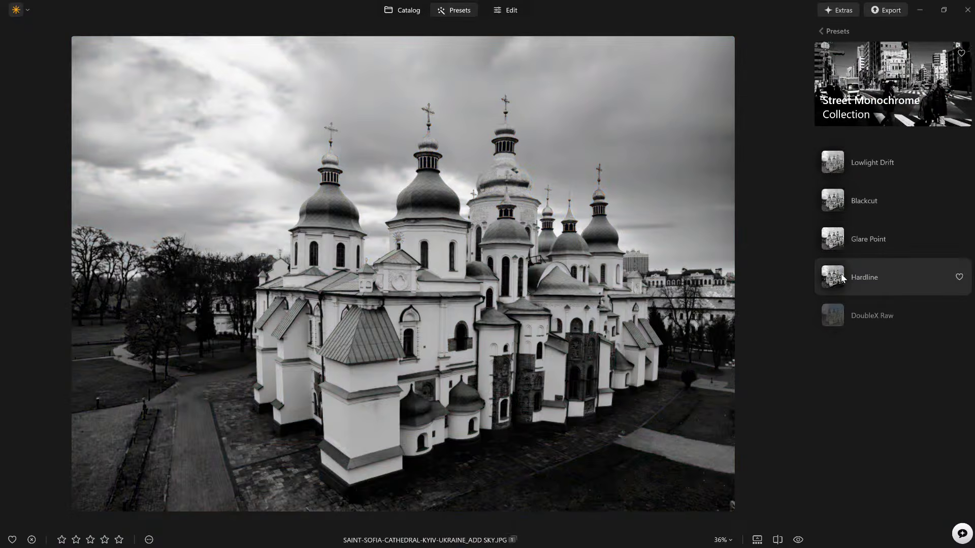
{"action": "left_click", "coordinate": [837, 164]}
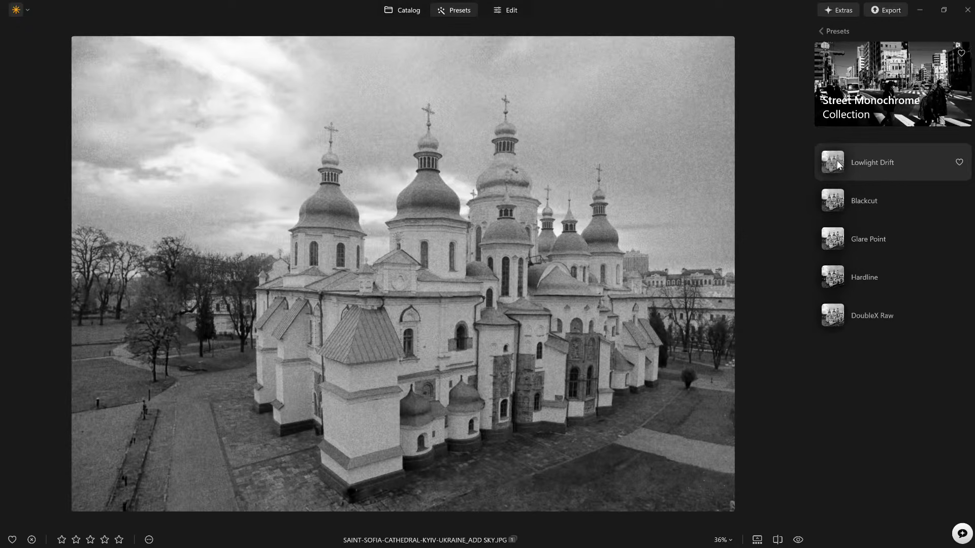
{"action": "left_click", "coordinate": [847, 200]}
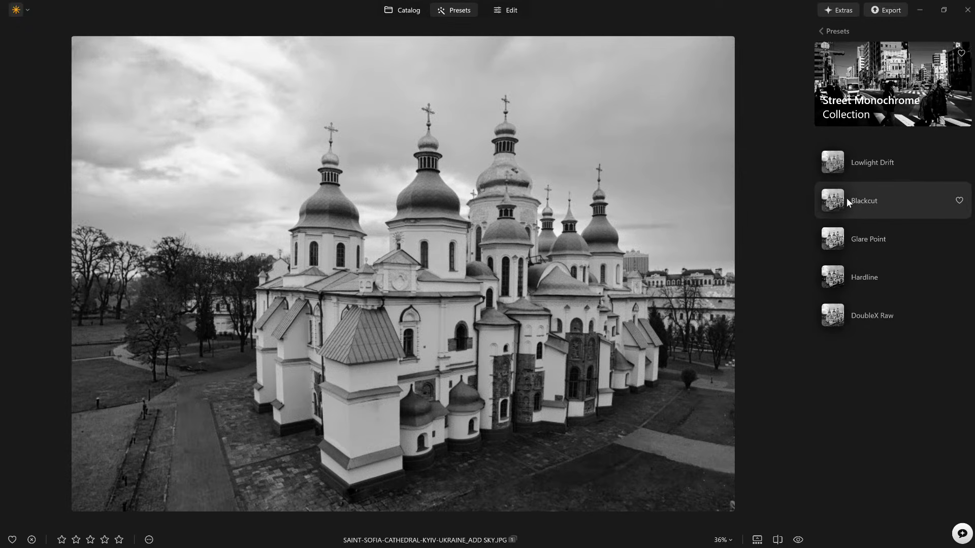
{"action": "left_click", "coordinate": [849, 228]}
{"action": "left_click", "coordinate": [859, 271]}
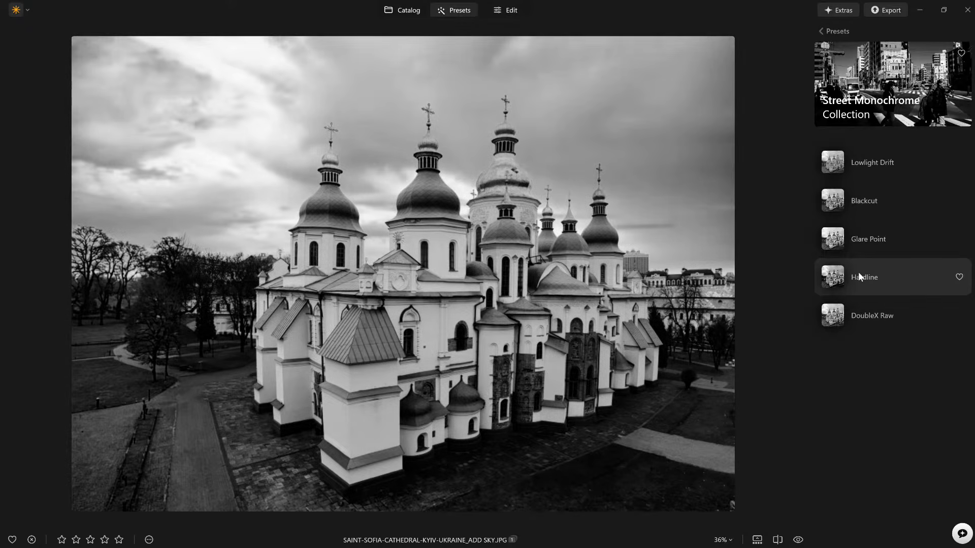
{"action": "left_click", "coordinate": [873, 316]}
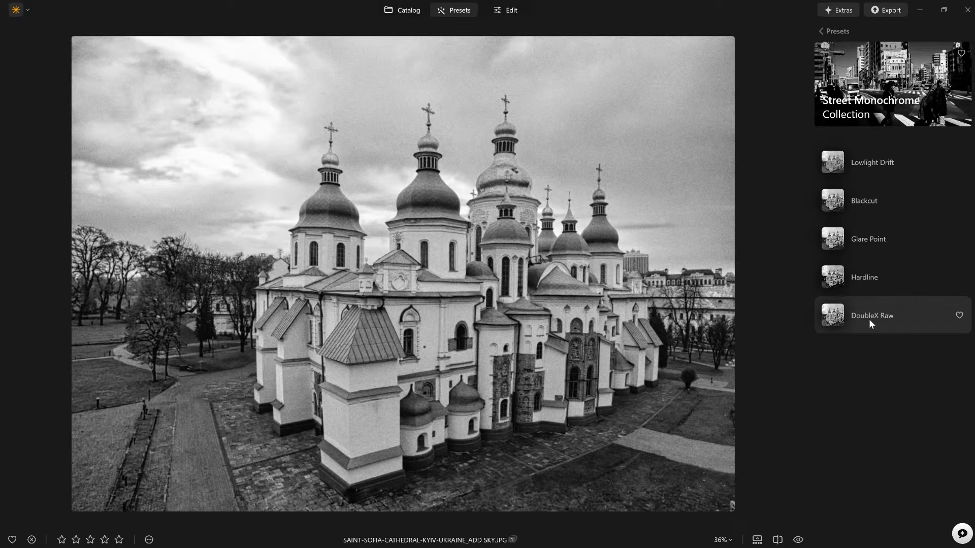
{"action": "left_click", "coordinate": [866, 277]}
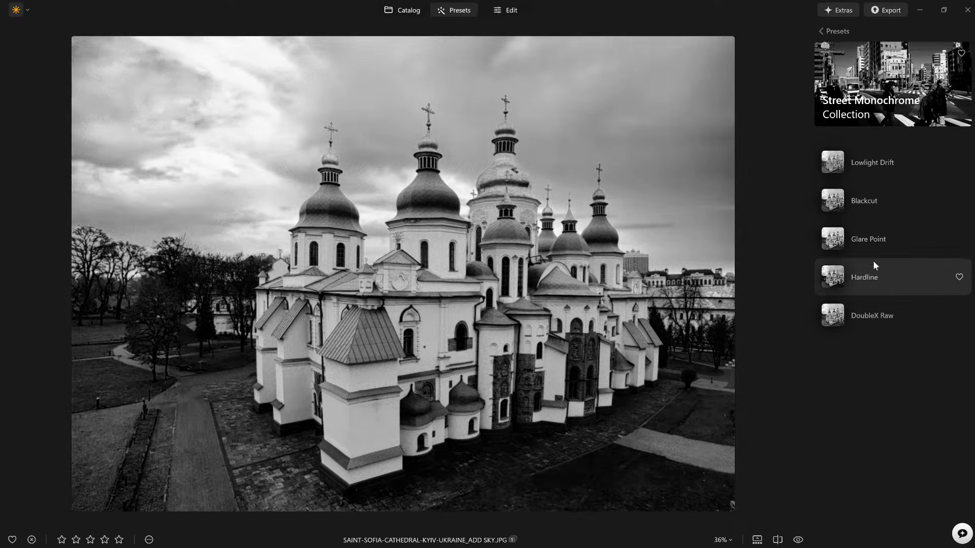
{"action": "left_click", "coordinate": [866, 239]}
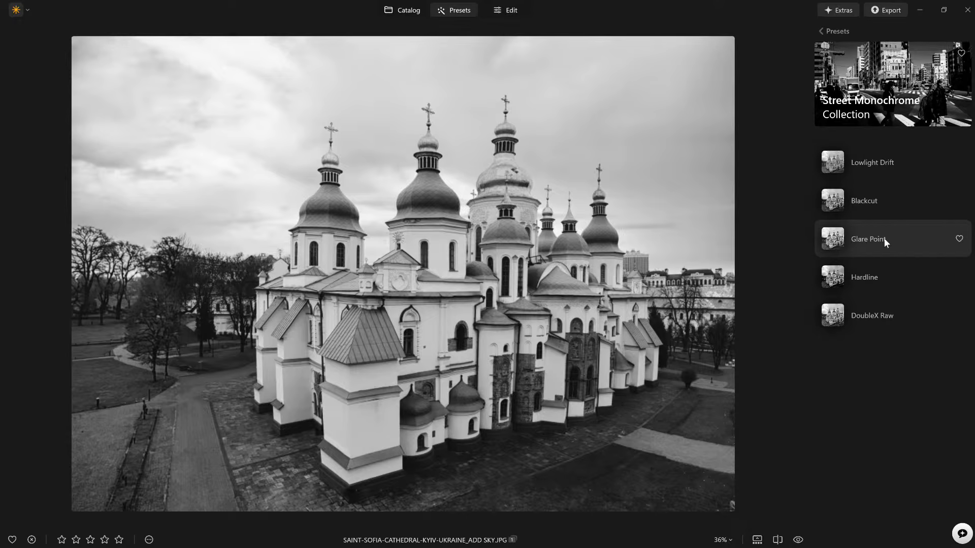
{"action": "left_click", "coordinate": [878, 209]}
Apply the DoubleX Raw preset to the photo at strength 100
{"action": "left_click", "coordinate": [874, 318]}
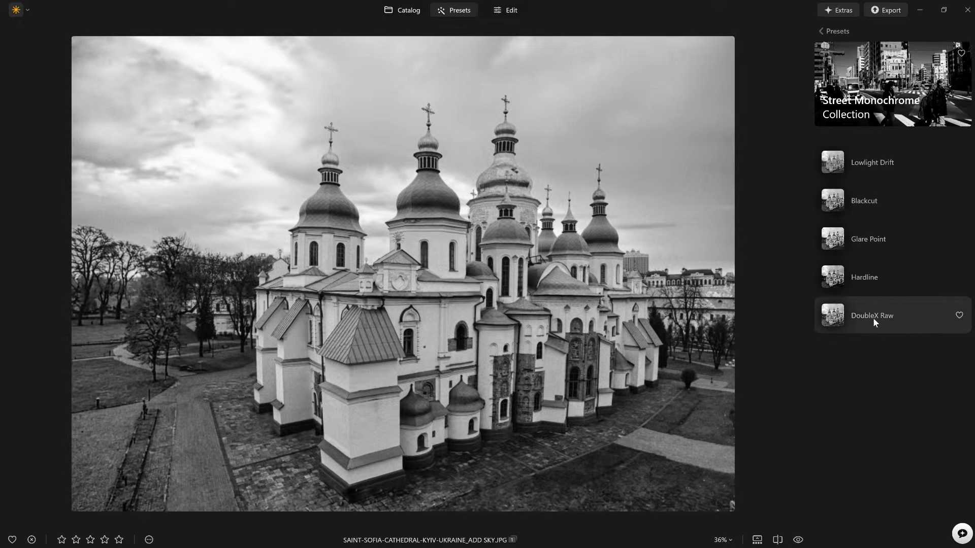
{"action": "left_click", "coordinate": [873, 318]}
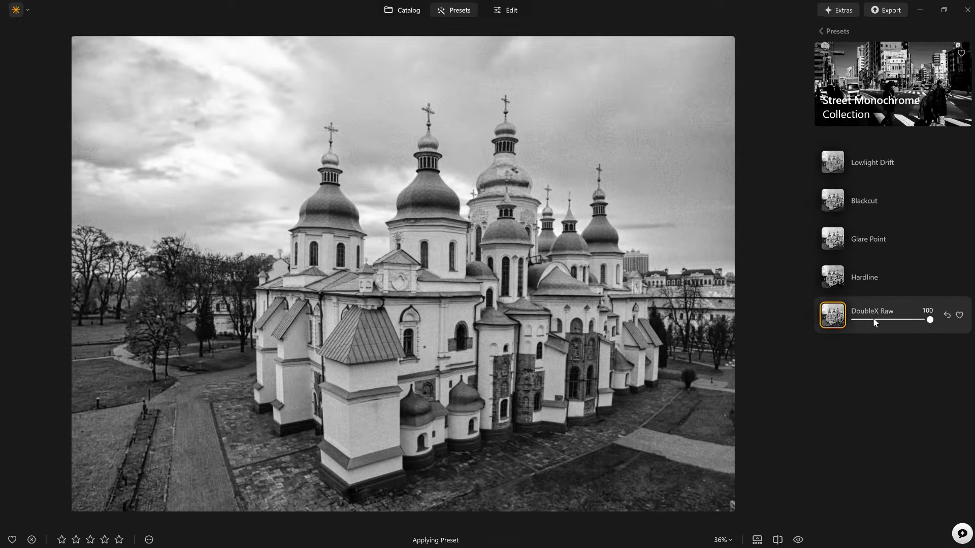
{"action": "left_click", "coordinate": [876, 320]}
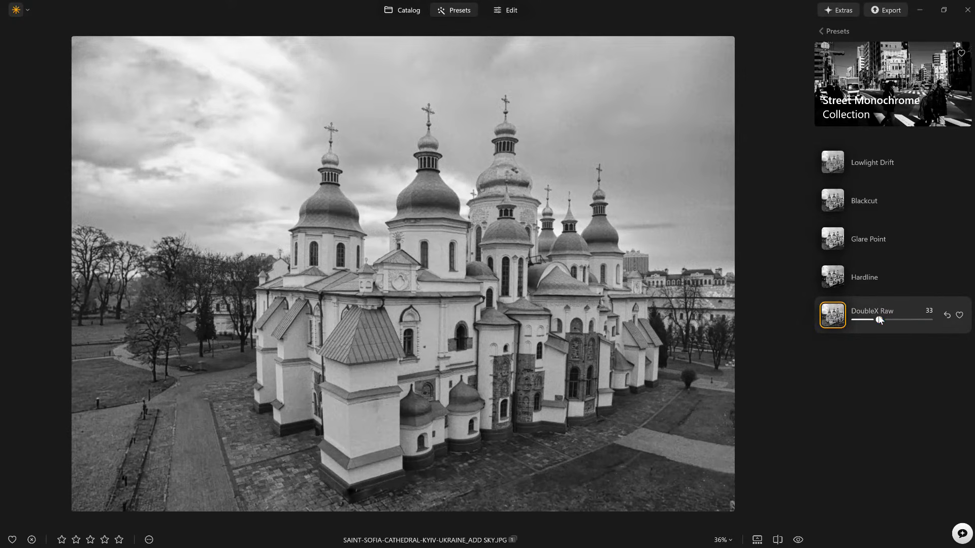
{"action": "left_click_drag", "start_coordinate": [879, 319], "coordinate": [931, 320]}
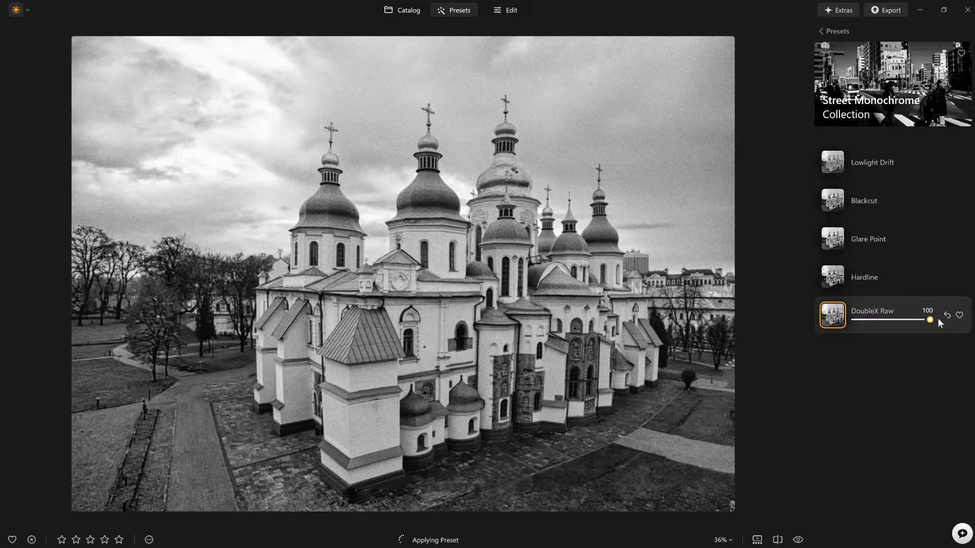
{"action": "left_click", "coordinate": [851, 306]}
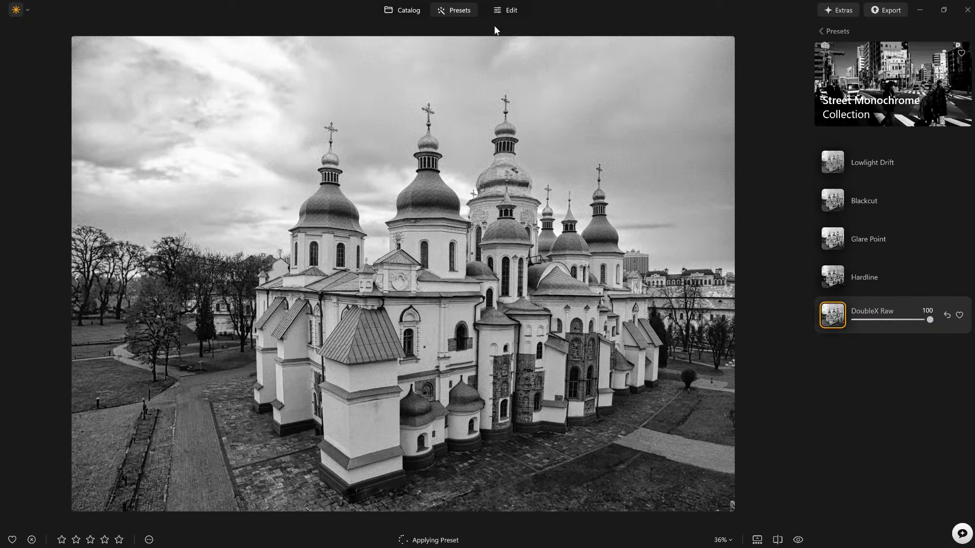
Remove the Film Grain adjustment from the photo's applied edits
{"action": "left_click", "coordinate": [500, 9]}
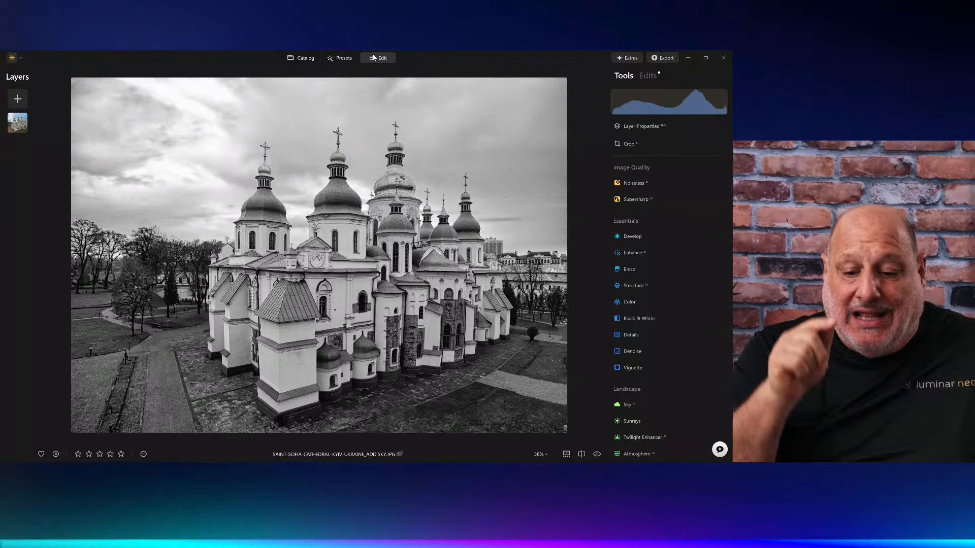
{"action": "left_click", "coordinate": [649, 77]}
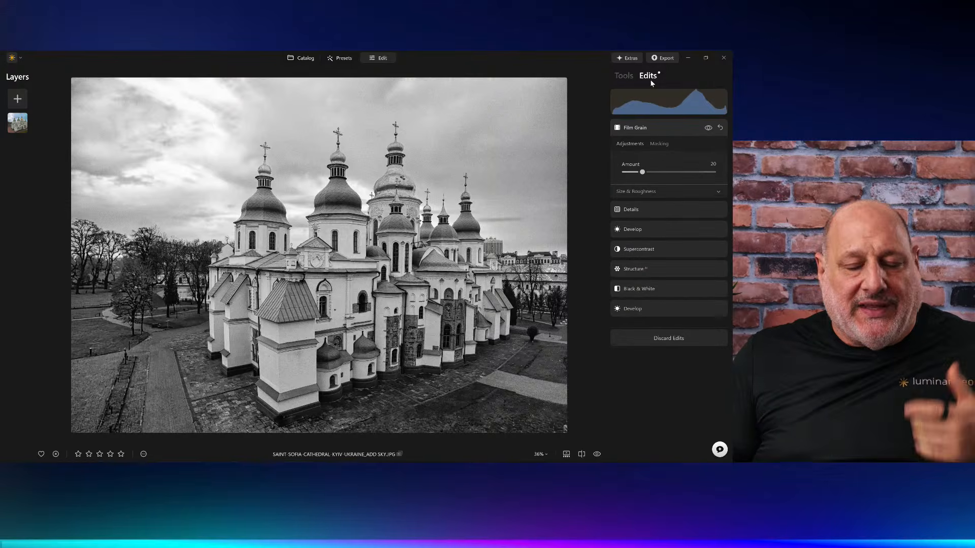
{"action": "left_click", "coordinate": [663, 128]}
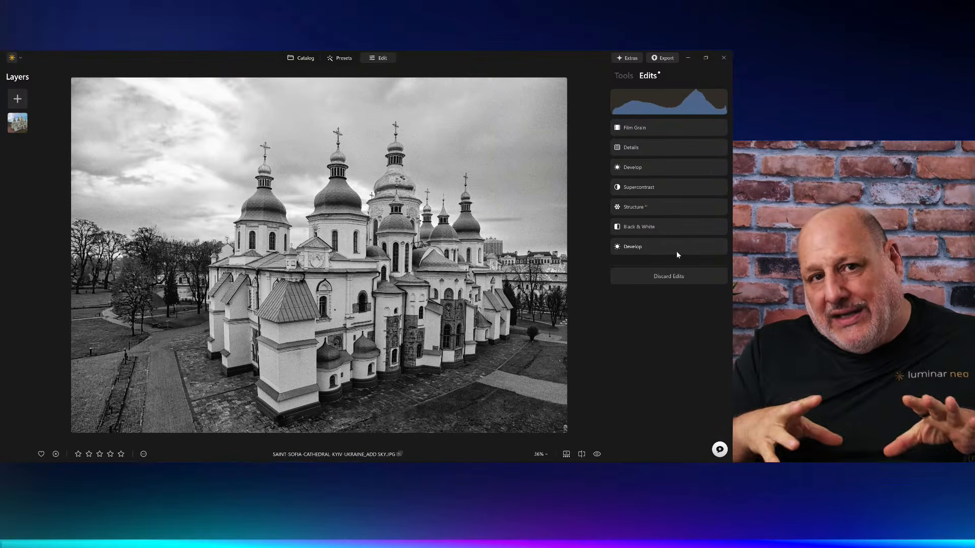
{"action": "left_click", "coordinate": [678, 127]}
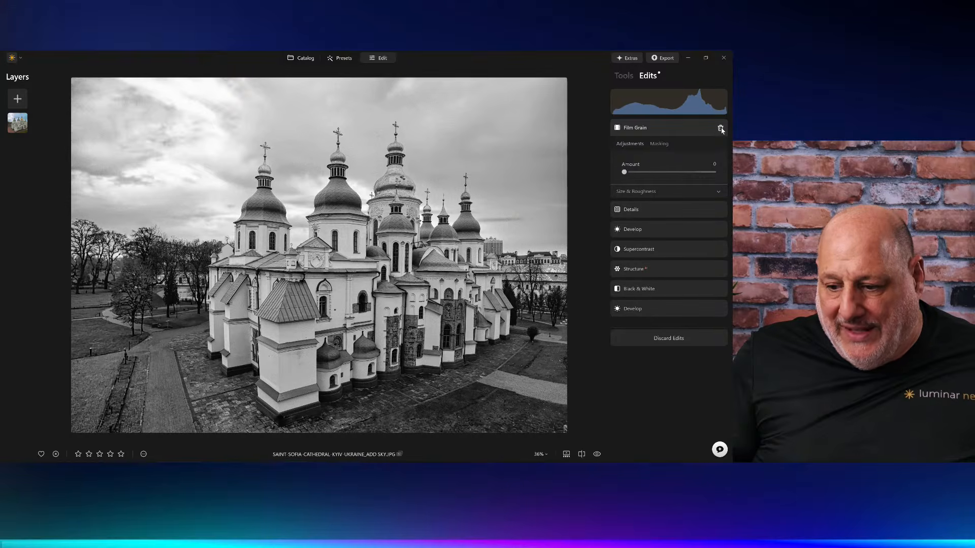
{"action": "left_click", "coordinate": [720, 128]}
{"action": "left_click", "coordinate": [671, 129]}
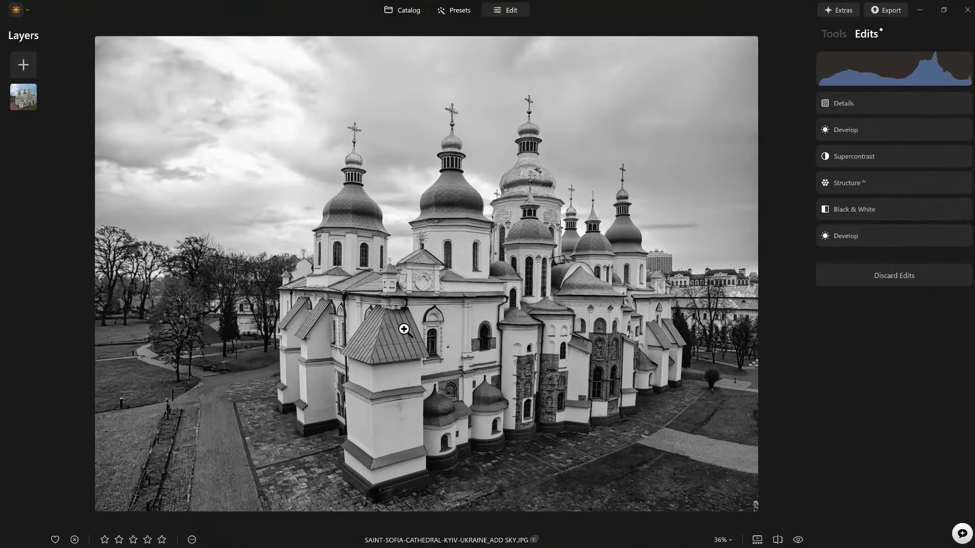
Lower the highlights to -39 in the Develop adjustment listed beneath Black & White
{"action": "left_click", "coordinate": [887, 232]}
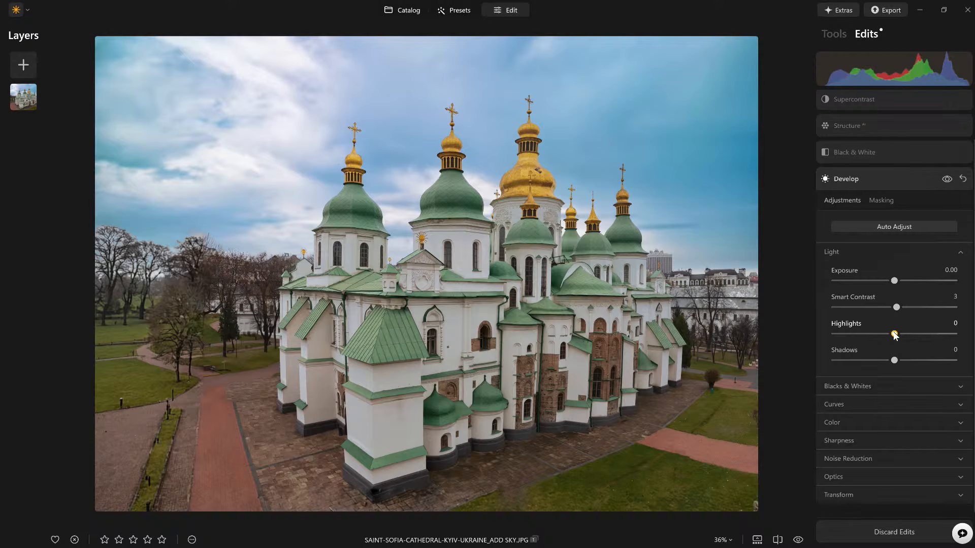
{"action": "left_click_drag", "start_coordinate": [895, 335], "coordinate": [872, 335]}
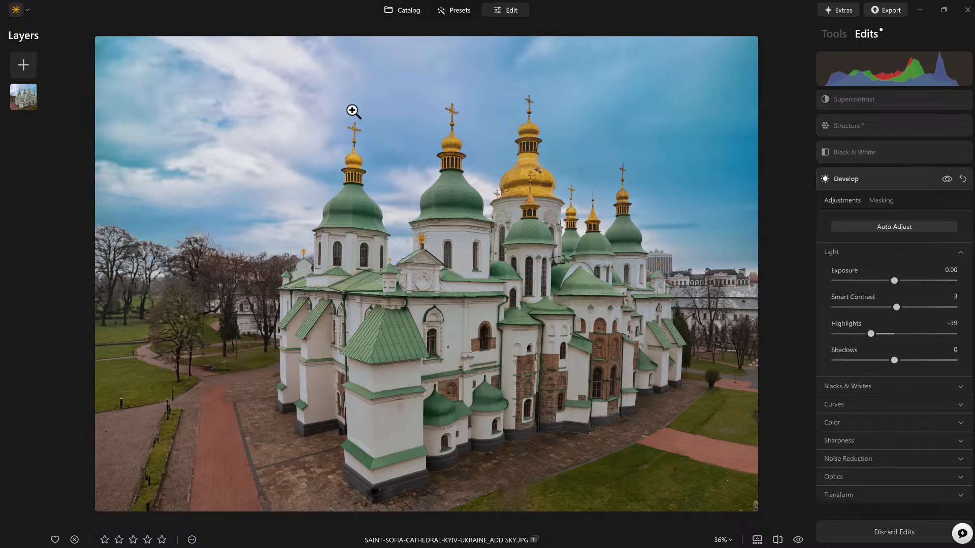
Set the red luminance to -2 in the Black & White adjustment
{"action": "scroll", "coordinate": [878, 152], "scroll_direction": "up", "scroll_amount": 1}
{"action": "left_click", "coordinate": [880, 157]}
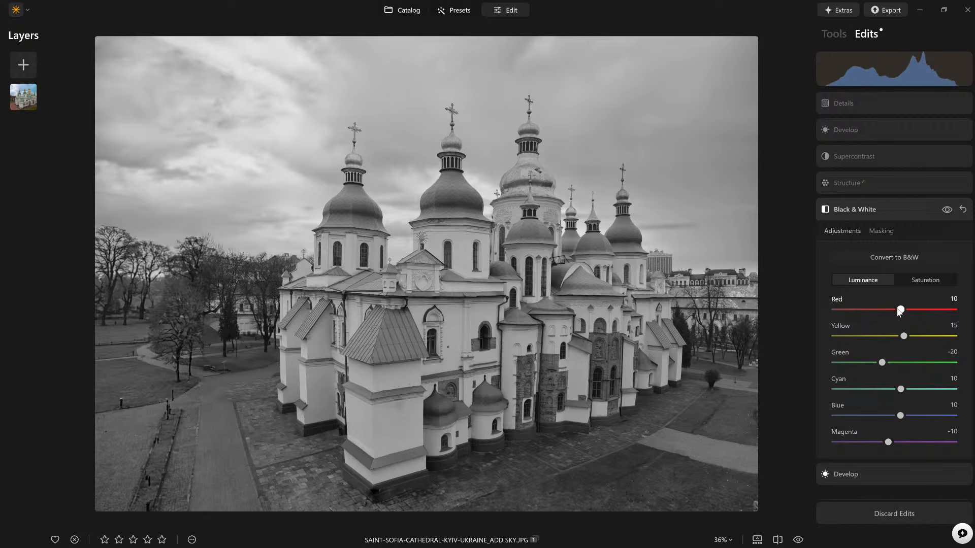
{"action": "mouse_move", "coordinate": [900, 310]}
{"action": "left_mouse_down"}
{"action": "mouse_move", "coordinate": [863, 309]}
{"action": "mouse_move", "coordinate": [966, 321]}
{"action": "mouse_move", "coordinate": [768, 316]}
{"action": "mouse_move", "coordinate": [931, 321]}
{"action": "mouse_move", "coordinate": [866, 325]}
{"action": "mouse_move", "coordinate": [894, 324]}
{"action": "left_mouse_up"}
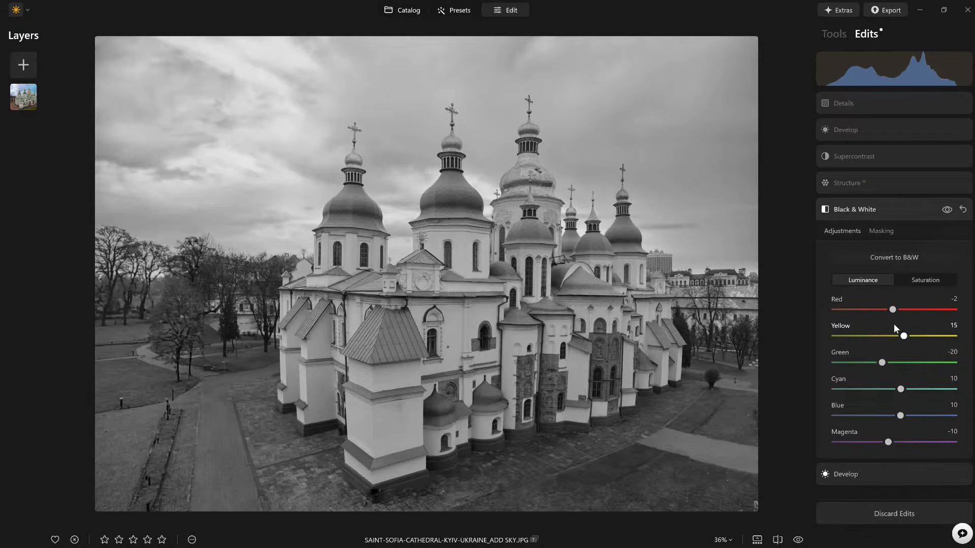
Try changing the red saturation in the Black & White adjustment and return it to 0
{"action": "left_click", "coordinate": [927, 281]}
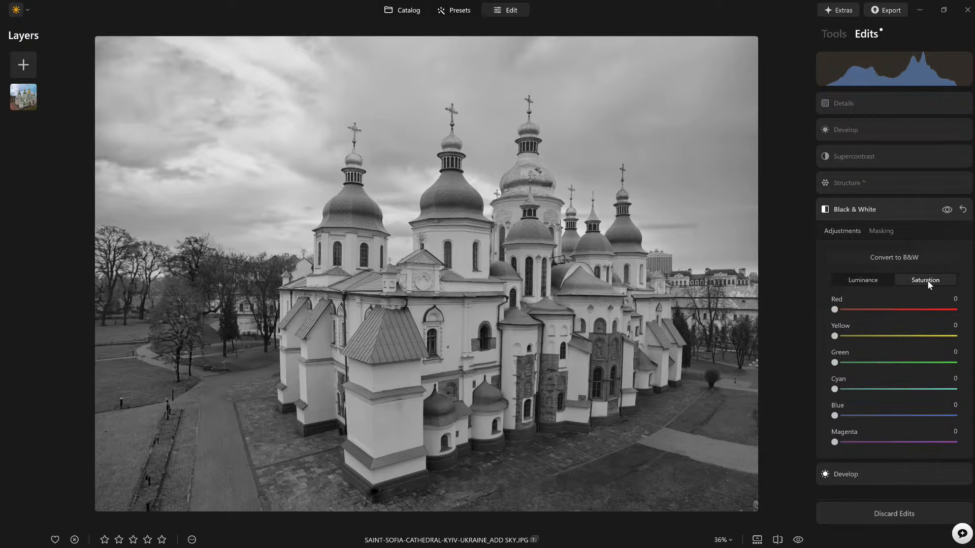
{"action": "left_click_drag", "start_coordinate": [834, 310], "coordinate": [775, 305]}
{"action": "left_click", "coordinate": [857, 282]}
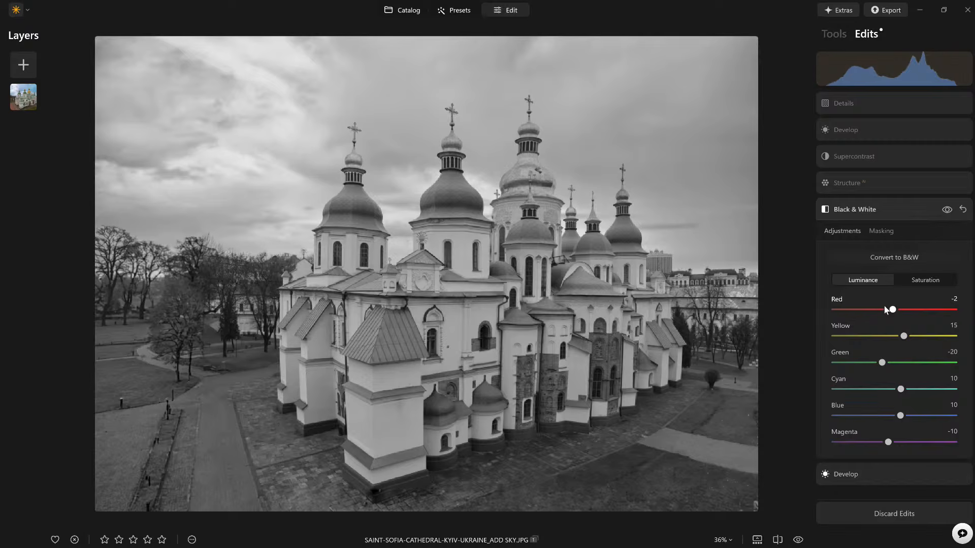
Set the Black & White luminance to red -4, yellow 10, green -79, cyan -29, blue 51 and magenta 6
{"action": "left_click_drag", "start_coordinate": [893, 310], "coordinate": [847, 366]}
{"action": "left_click_drag", "start_coordinate": [922, 388], "coordinate": [886, 416]}
{"action": "left_click_drag", "start_coordinate": [951, 403], "coordinate": [900, 444]}
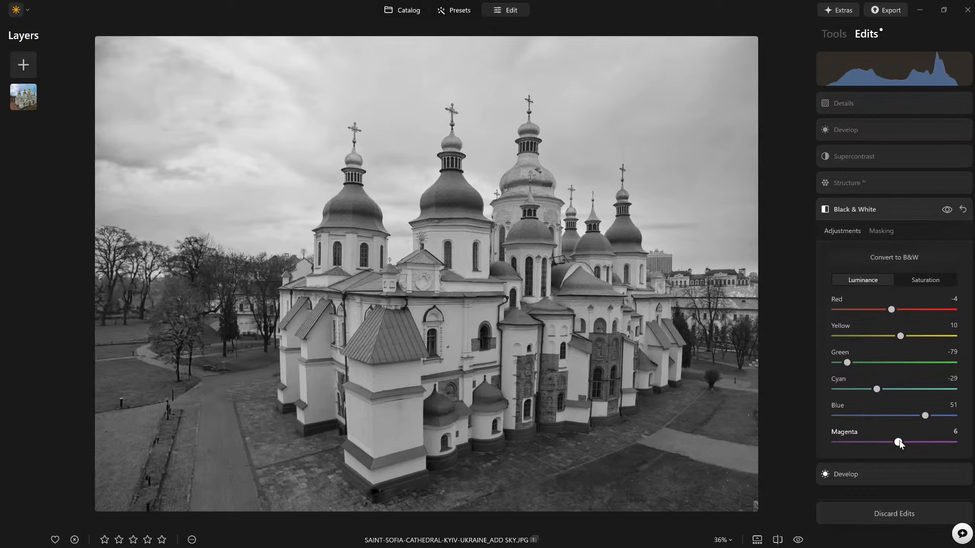
Raise the Structure adjustment's boost to 33 and compare the domes with and without the adjustment
{"action": "left_click", "coordinate": [882, 187]}
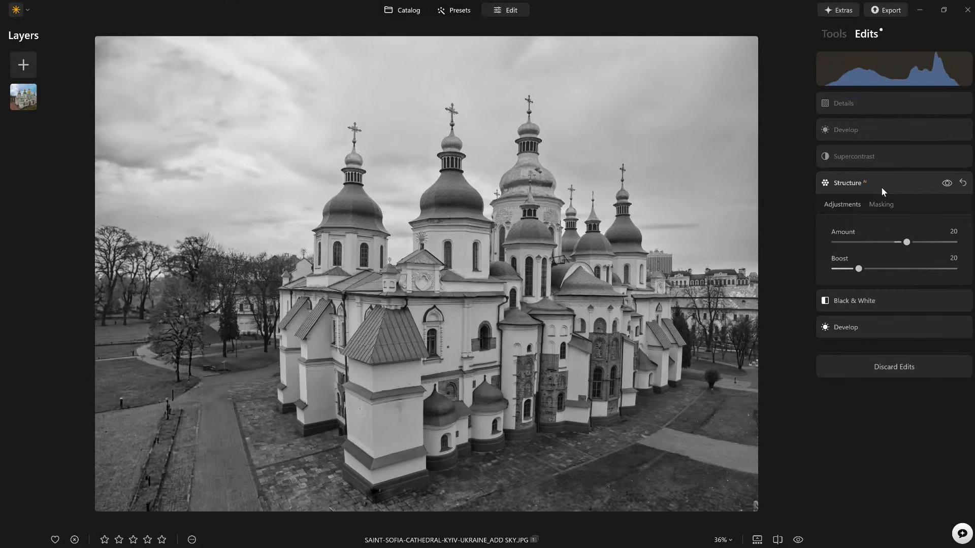
{"action": "left_click", "coordinate": [419, 180]}
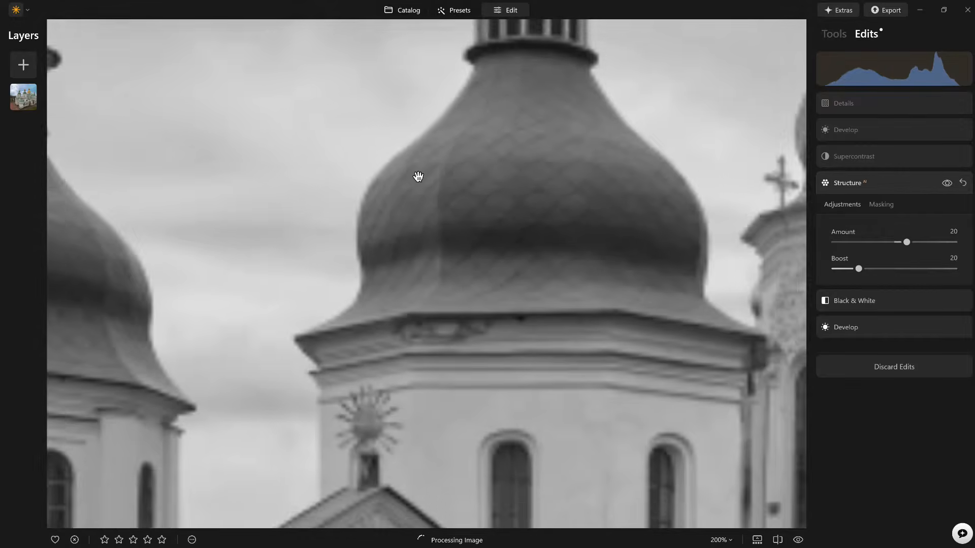
{"action": "scroll", "coordinate": [418, 176], "scroll_direction": "down", "scroll_amount": 2}
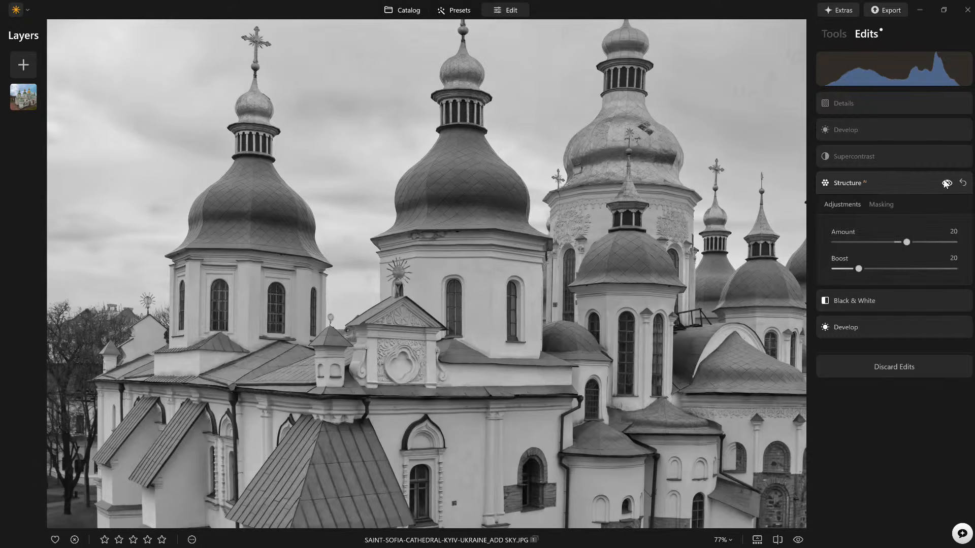
{"action": "left_click", "coordinate": [945, 184]}
{"action": "left_click_drag", "start_coordinate": [858, 269], "coordinate": [874, 269]}
{"action": "left_click", "coordinate": [950, 185]}
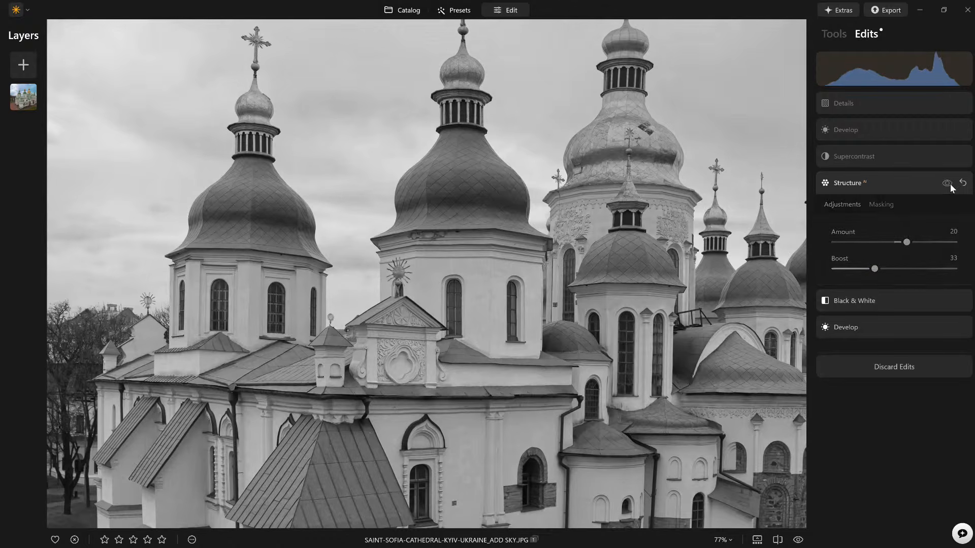
{"action": "left_click", "coordinate": [950, 185]}
{"action": "left_click", "coordinate": [950, 185]}
{"action": "left_click", "coordinate": [949, 185]}
Open the Supercontrast adjustment and compare the photo with and without it
{"action": "left_click", "coordinate": [906, 160]}
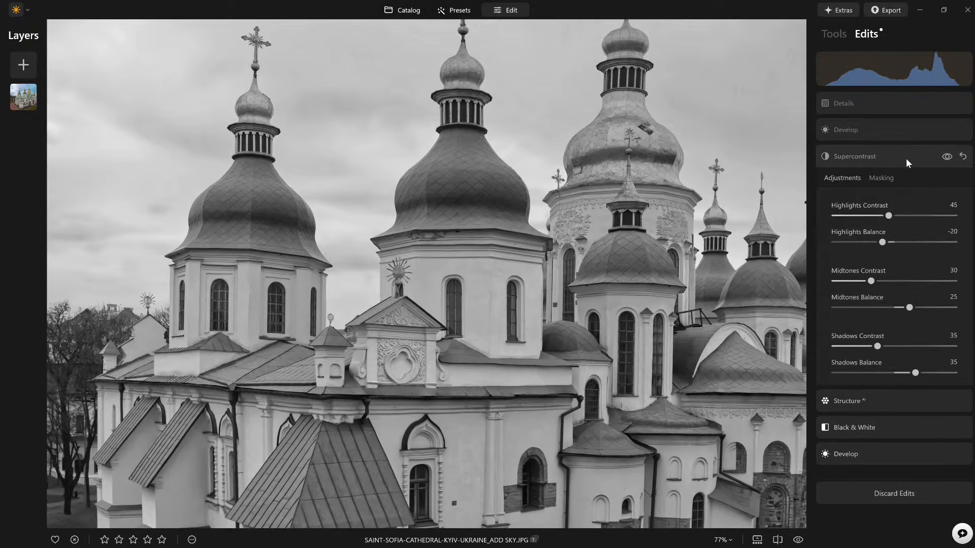
{"action": "left_click", "coordinate": [947, 157]}
{"action": "left_click", "coordinate": [947, 157]}
{"action": "left_click", "coordinate": [947, 156]}
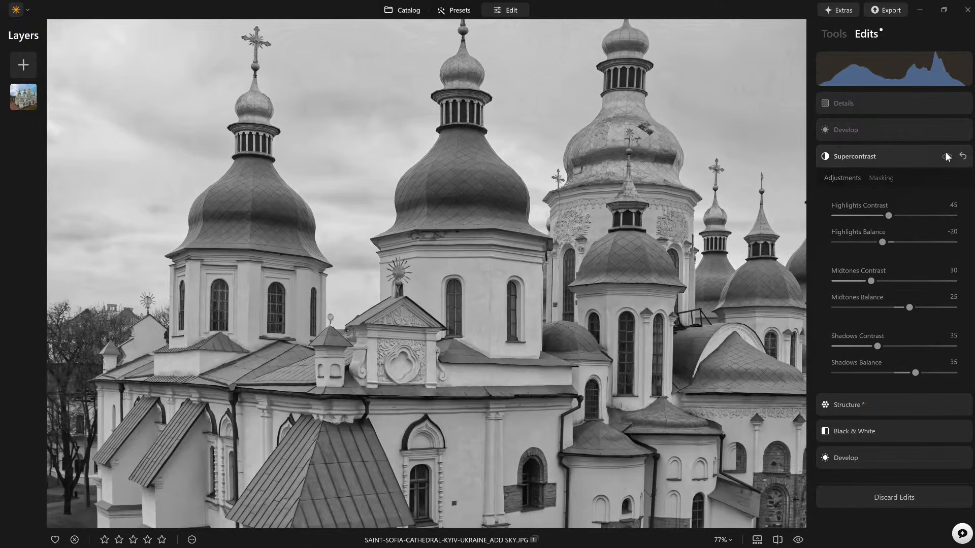
{"action": "left_click", "coordinate": [947, 157]}
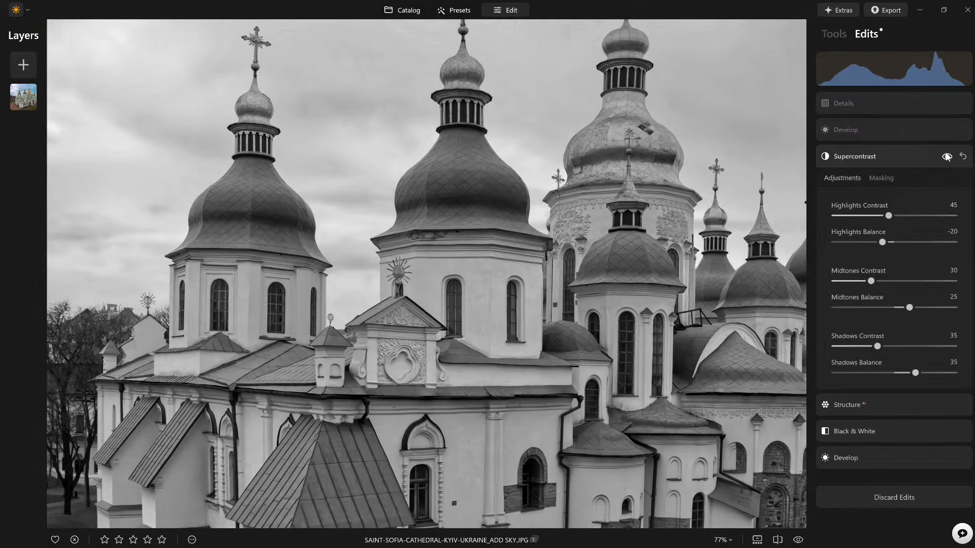
{"action": "left_click", "coordinate": [947, 157]}
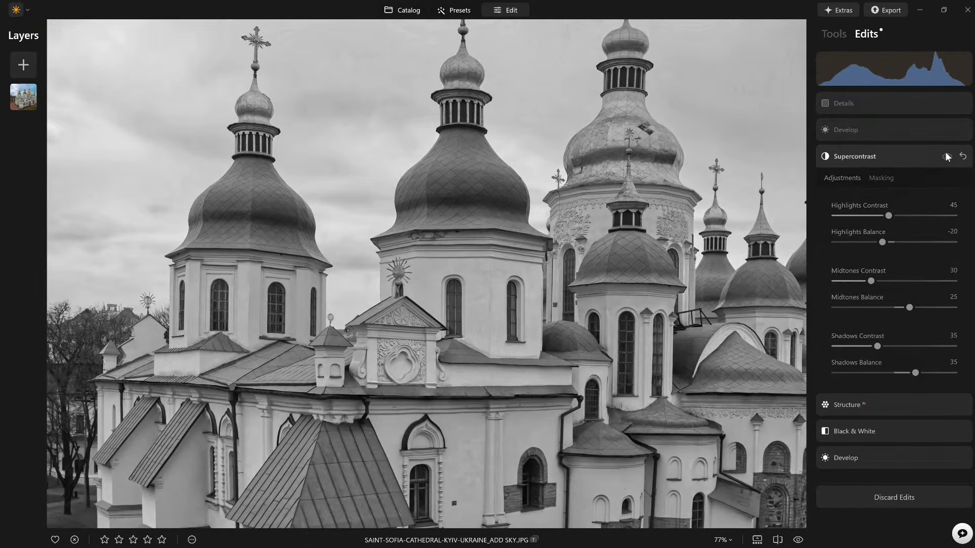
{"action": "left_click", "coordinate": [947, 157]}
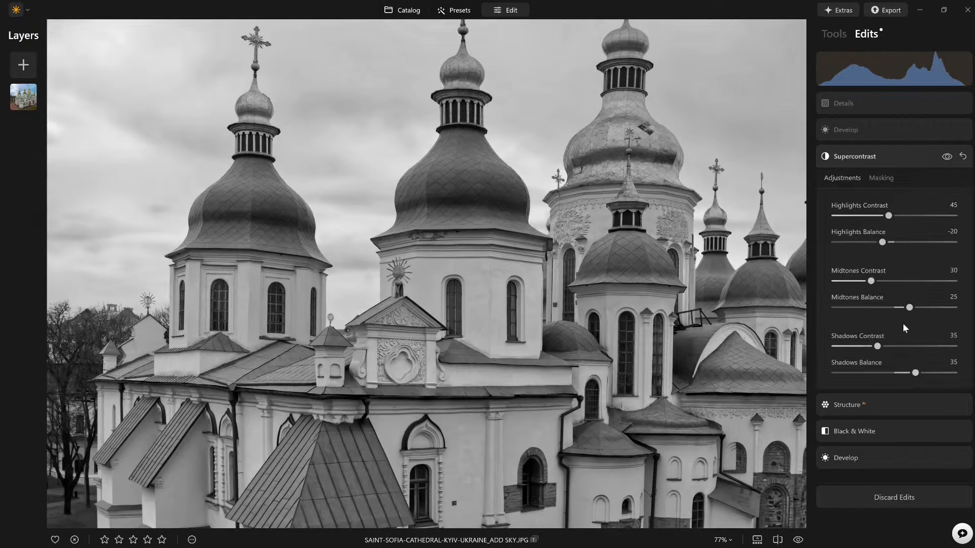
Set Supercontrast to highlights contrast 42, highlights balance -3, midtones contrast 83 and midtones balance 22
{"action": "scroll", "coordinate": [534, 256], "scroll_direction": "down", "scroll_amount": 2}
{"action": "scroll", "coordinate": [534, 257], "scroll_direction": "down", "scroll_amount": 3}
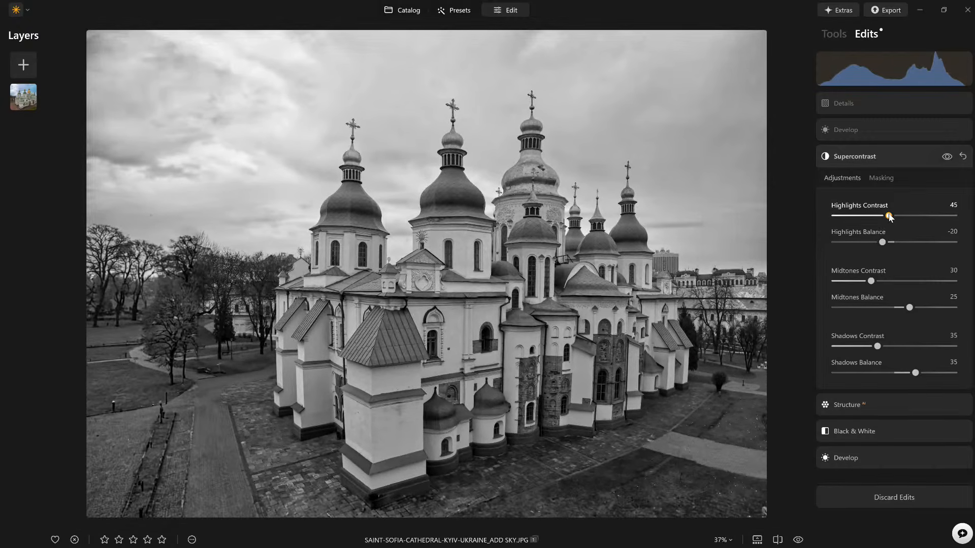
{"action": "left_click_drag", "start_coordinate": [890, 217], "coordinate": [954, 216]}
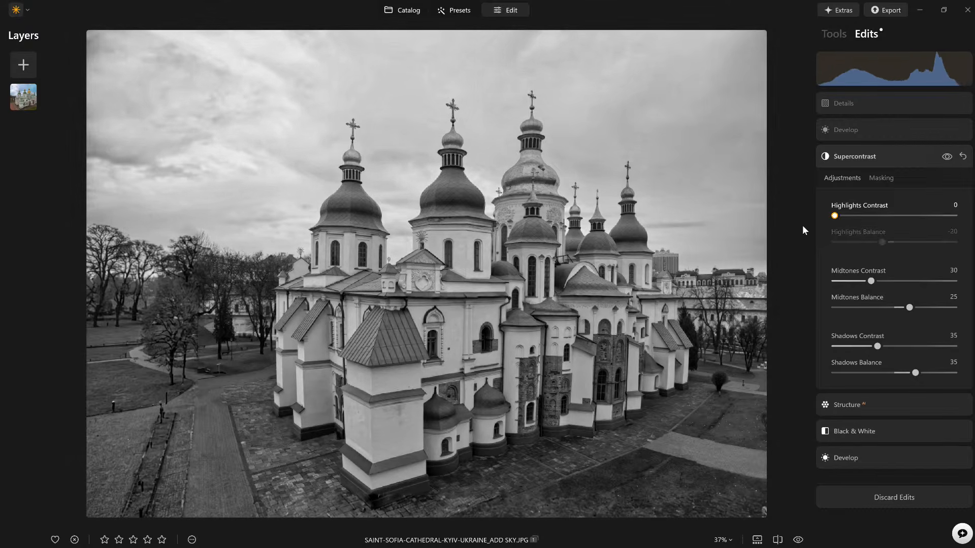
{"action": "left_click_drag", "start_coordinate": [954, 215], "coordinate": [895, 255]}
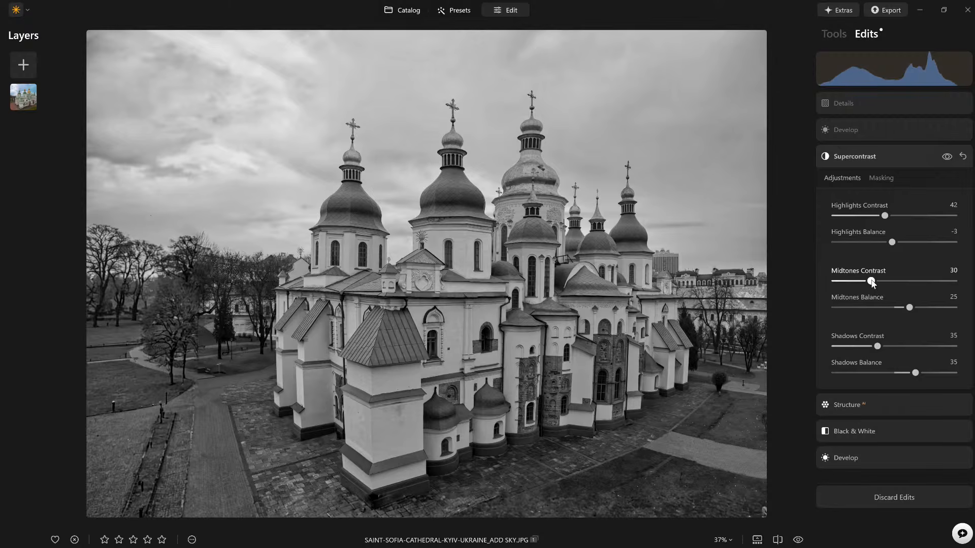
{"action": "left_click_drag", "start_coordinate": [871, 282], "coordinate": [908, 309]}
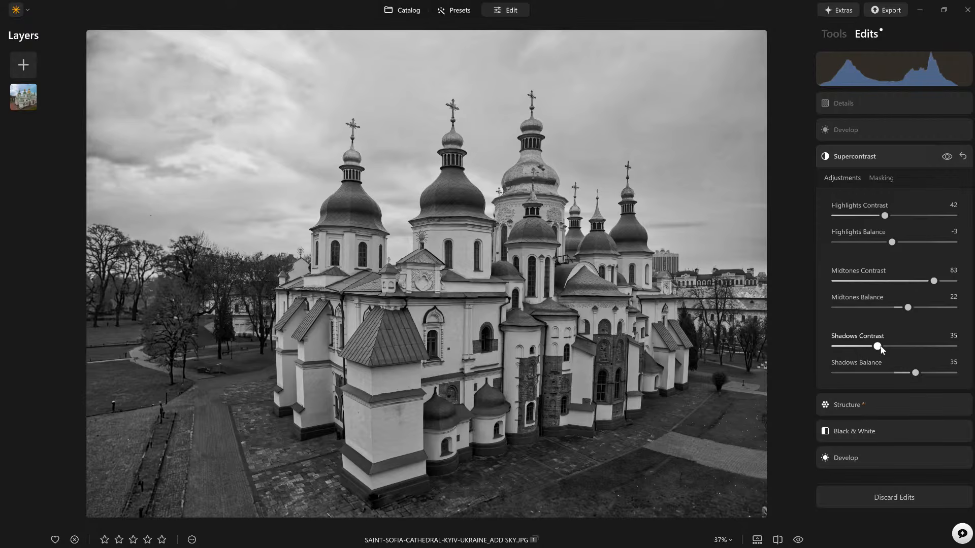
Set the whites to 43 in the Develop adjustment above Supercontrast, try the blacks at -42 and reset them to 0
{"action": "left_click", "coordinate": [882, 139]}
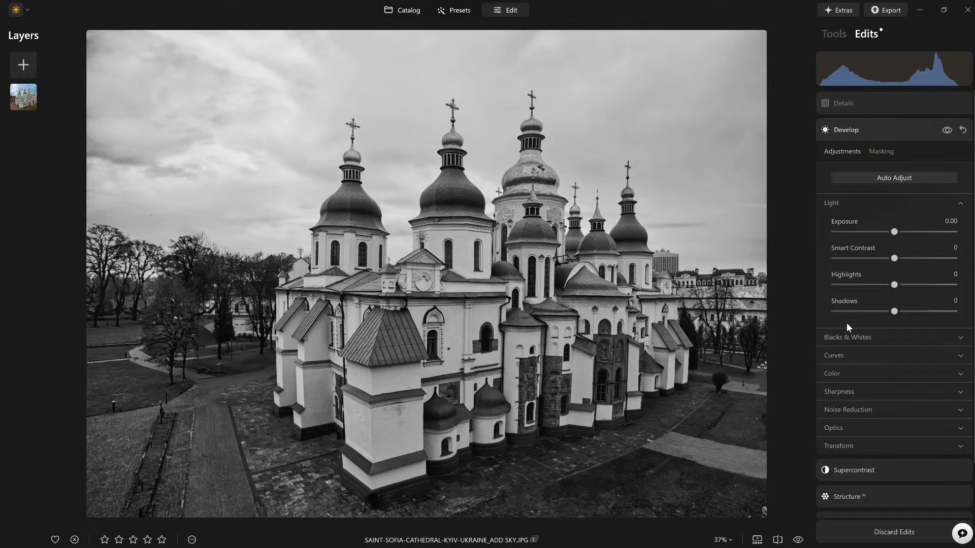
{"action": "left_click", "coordinate": [869, 337]}
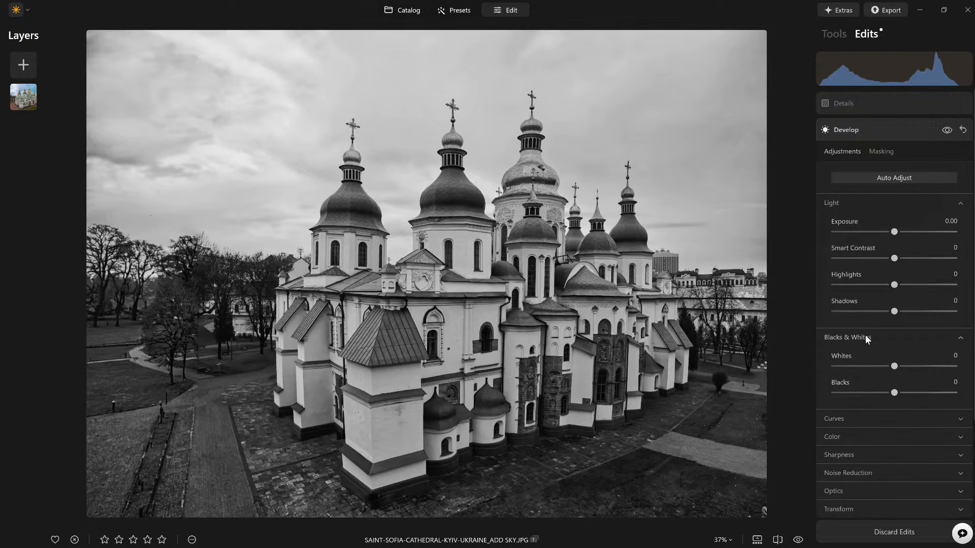
{"action": "scroll", "coordinate": [872, 340], "scroll_direction": "down", "scroll_amount": 2}
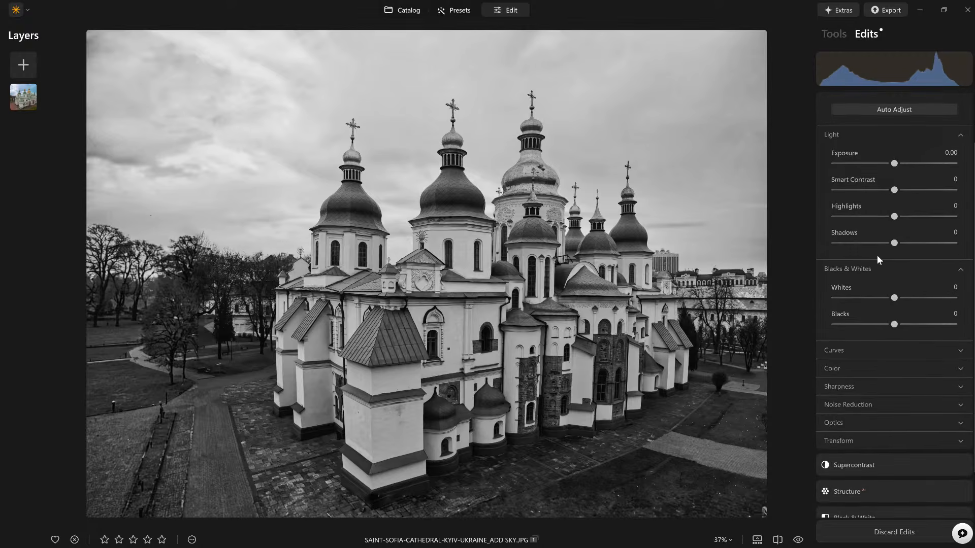
{"action": "left_click_drag", "start_coordinate": [893, 325], "coordinate": [919, 298]}
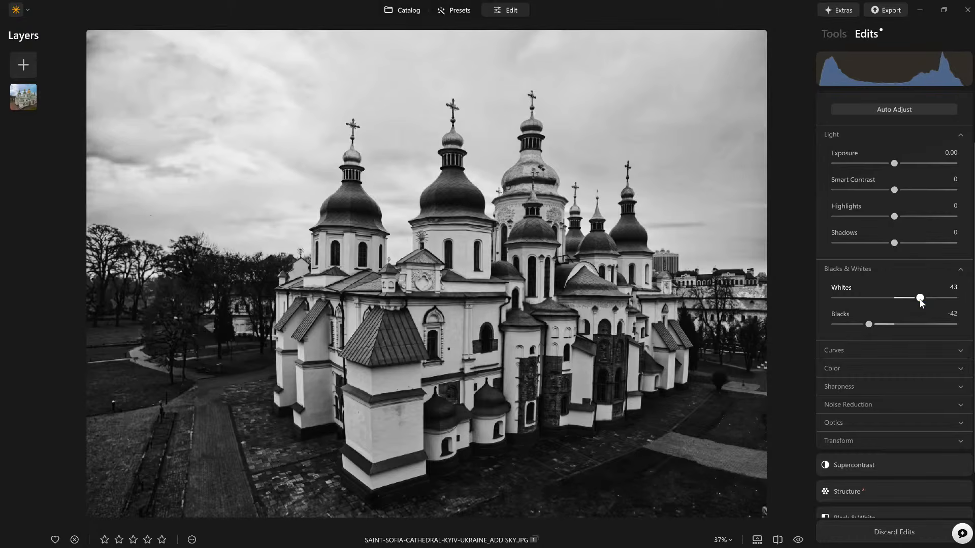
{"action": "double_click", "coordinate": [871, 324]}
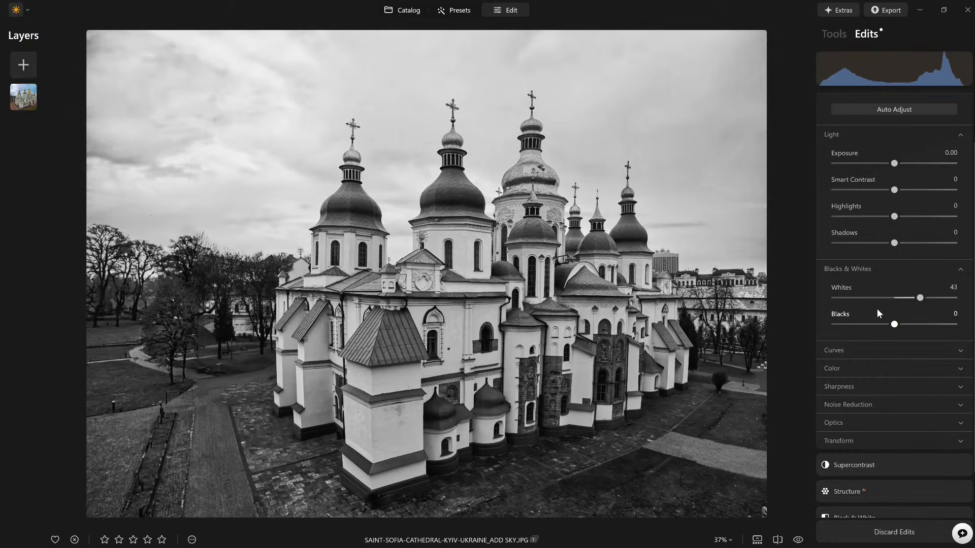
Shift the upper point of the Develop adjustment's main tone curve slightly to darken the highlights
{"action": "left_click", "coordinate": [860, 351]}
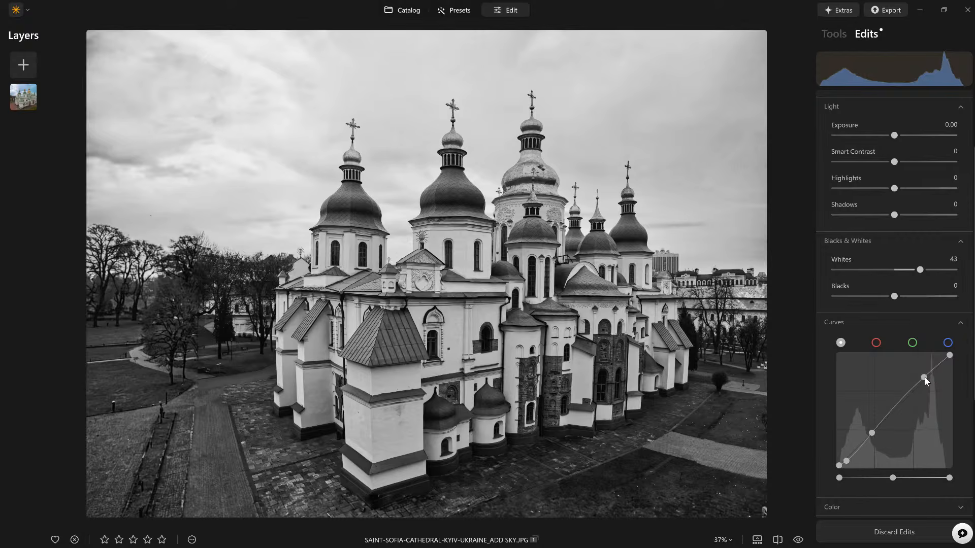
{"action": "left_click_drag", "start_coordinate": [925, 379], "coordinate": [930, 379]}
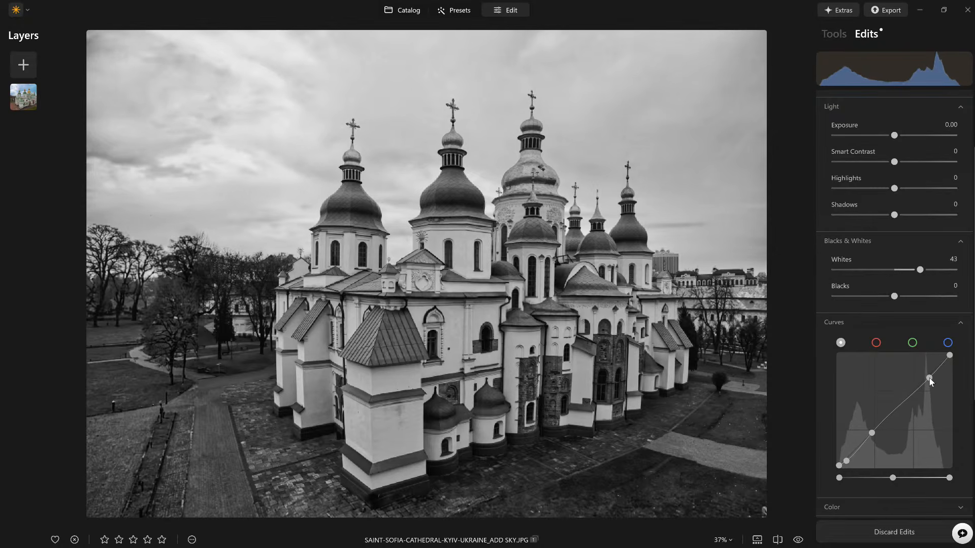
{"action": "scroll", "coordinate": [929, 378], "scroll_direction": "up", "scroll_amount": 3}
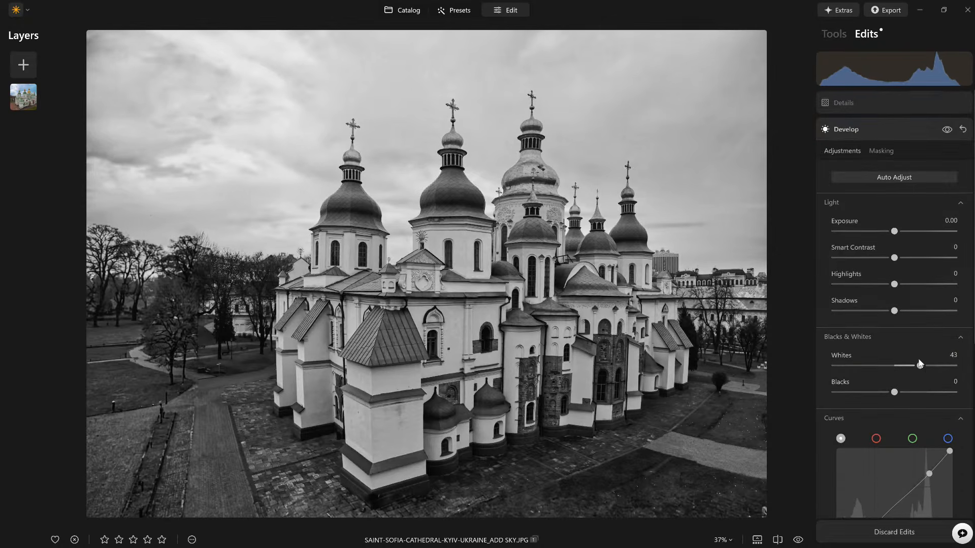
Set Medium Details to 33 in the Details adjustment
{"action": "left_click", "coordinate": [858, 105]}
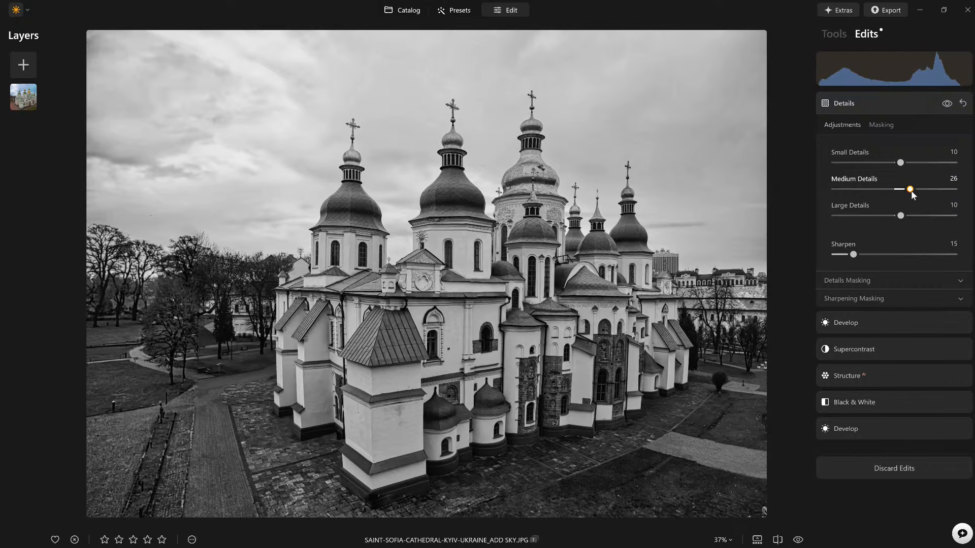
{"action": "left_click_drag", "start_coordinate": [900, 162], "coordinate": [900, 162]}
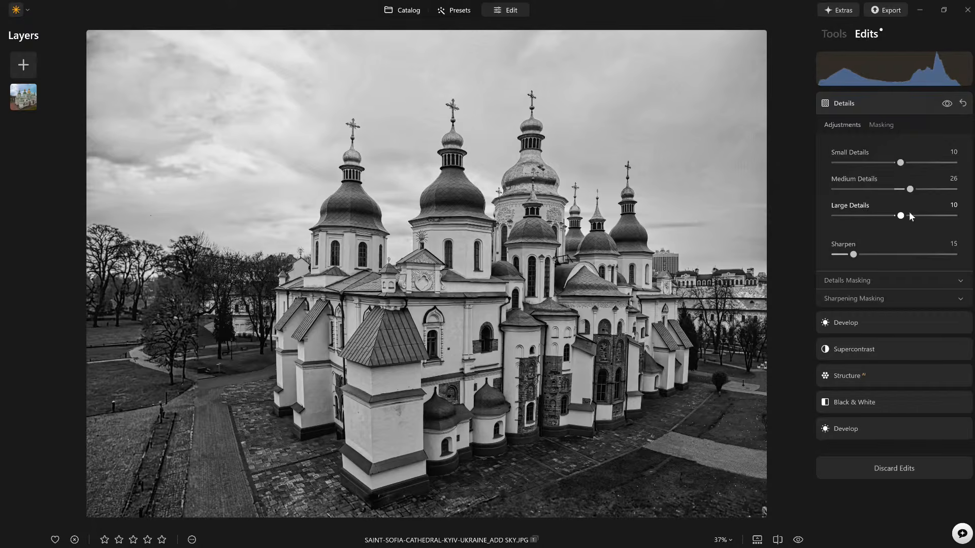
{"action": "left_click_drag", "start_coordinate": [914, 190], "coordinate": [915, 190]}
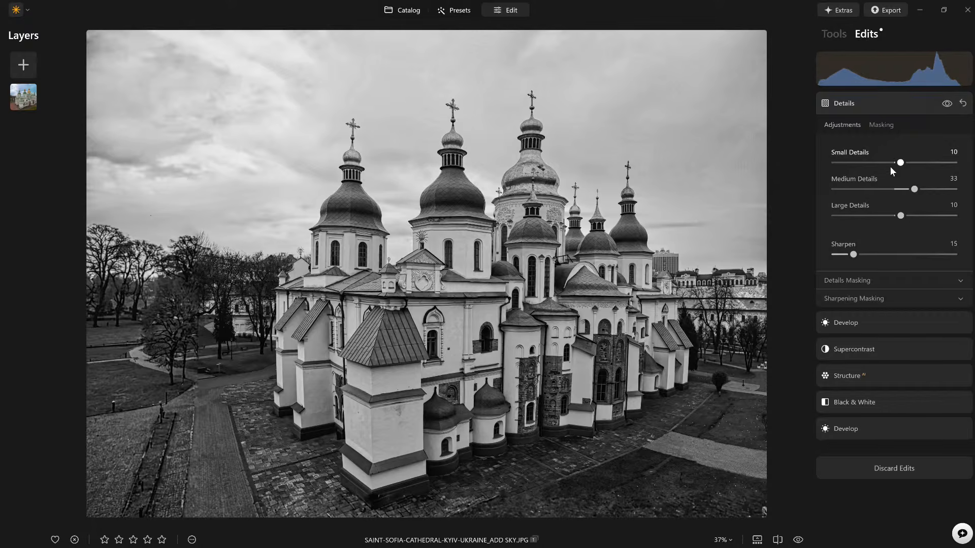
Compare the cathedral domes up close with and without the Details adjustment
{"action": "scroll", "coordinate": [553, 184], "scroll_direction": "up", "scroll_amount": 3}
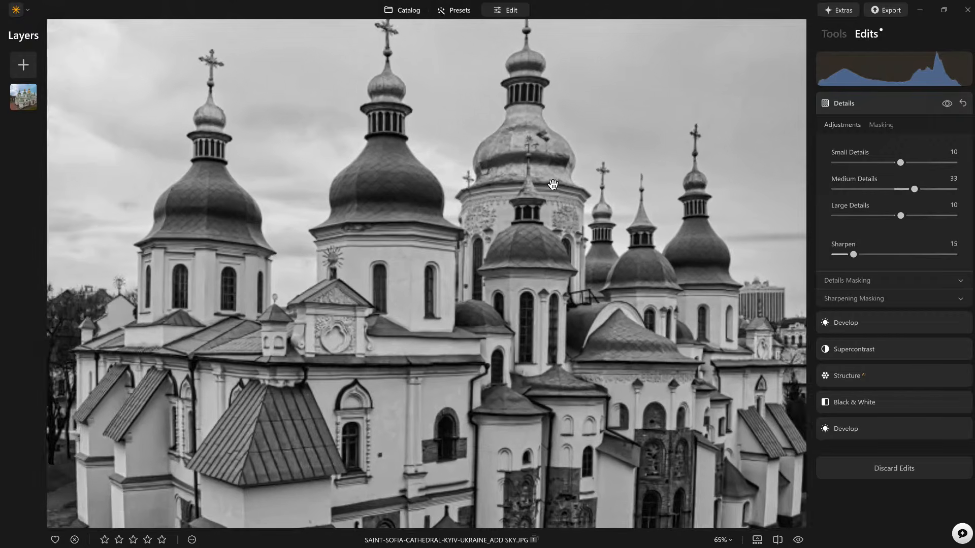
{"action": "scroll", "coordinate": [553, 184], "scroll_direction": "up", "scroll_amount": 1}
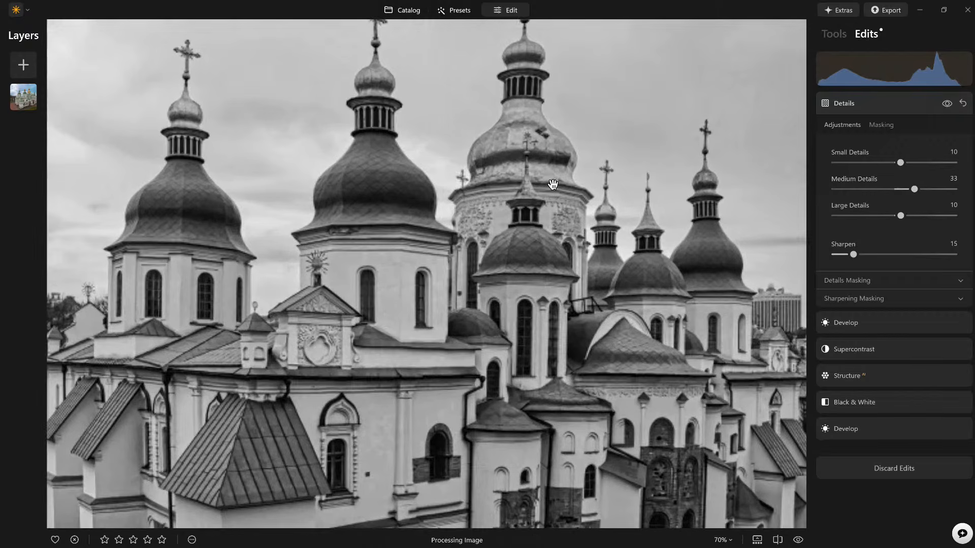
{"action": "left_click", "coordinate": [948, 105]}
{"action": "left_click", "coordinate": [948, 104]}
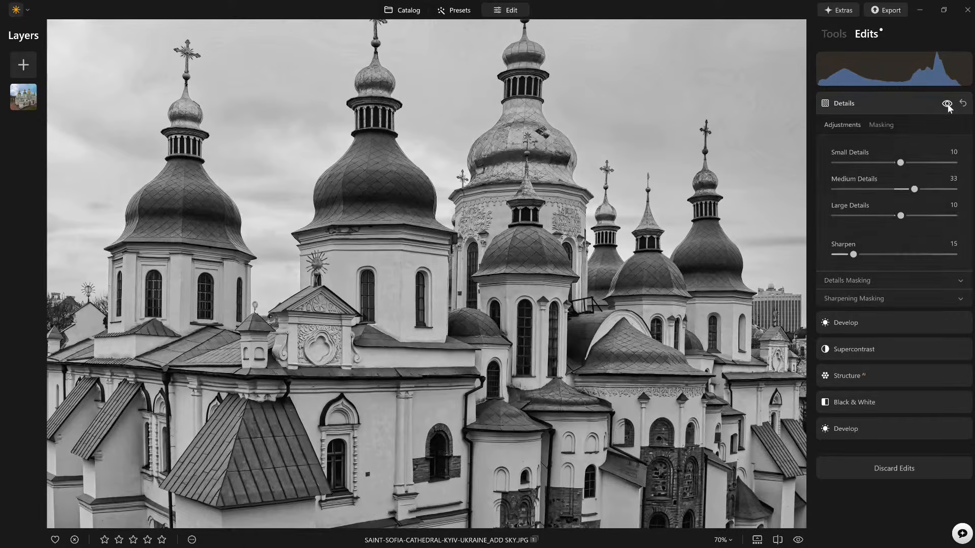
{"action": "left_click", "coordinate": [947, 105]}
{"action": "left_click", "coordinate": [948, 104]}
Test Medium Details at -100 and 100, set it to 7 and close the Details adjustment
{"action": "left_click_drag", "start_coordinate": [900, 189], "coordinate": [752, 198]}
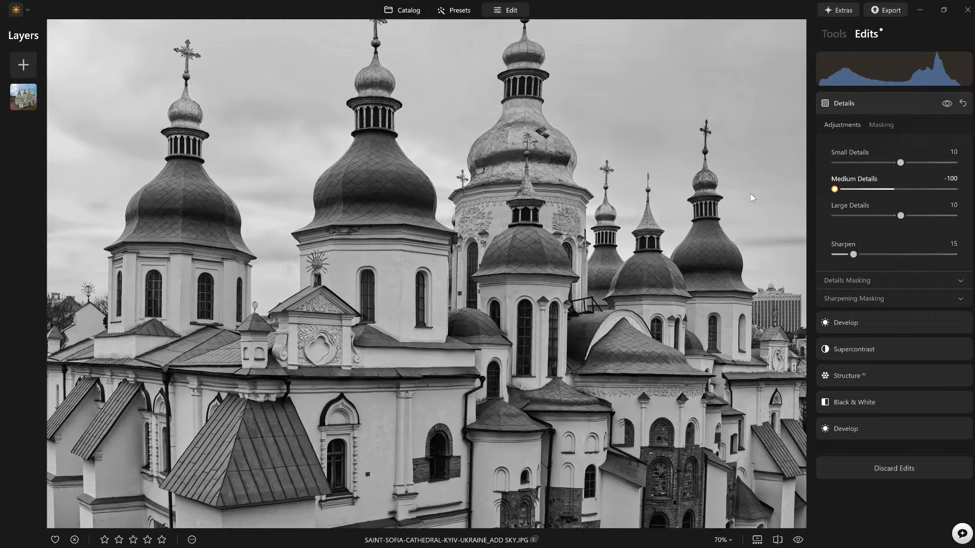
{"action": "left_click_drag", "start_coordinate": [907, 191], "coordinate": [971, 191]}
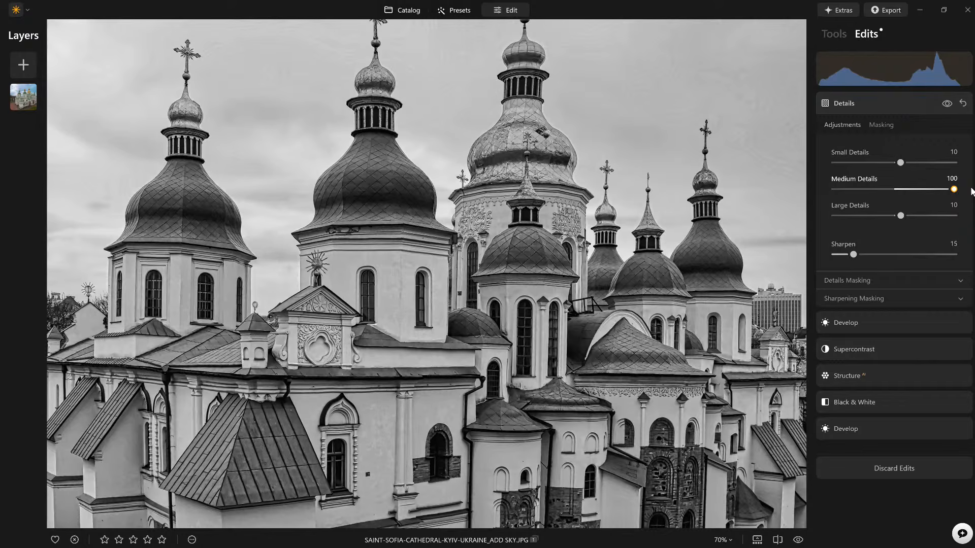
{"action": "left_click_drag", "start_coordinate": [971, 191], "coordinate": [893, 189]}
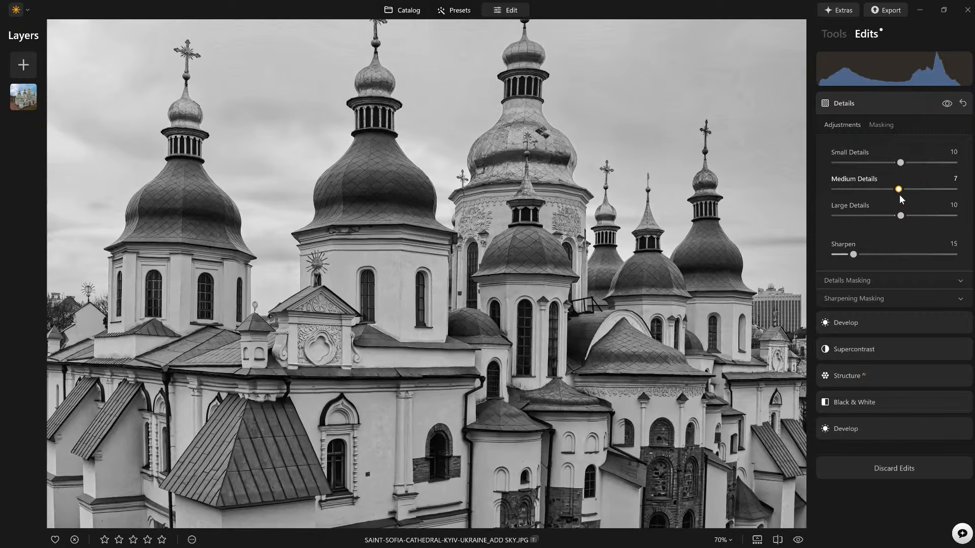
{"action": "left_click", "coordinate": [902, 108]}
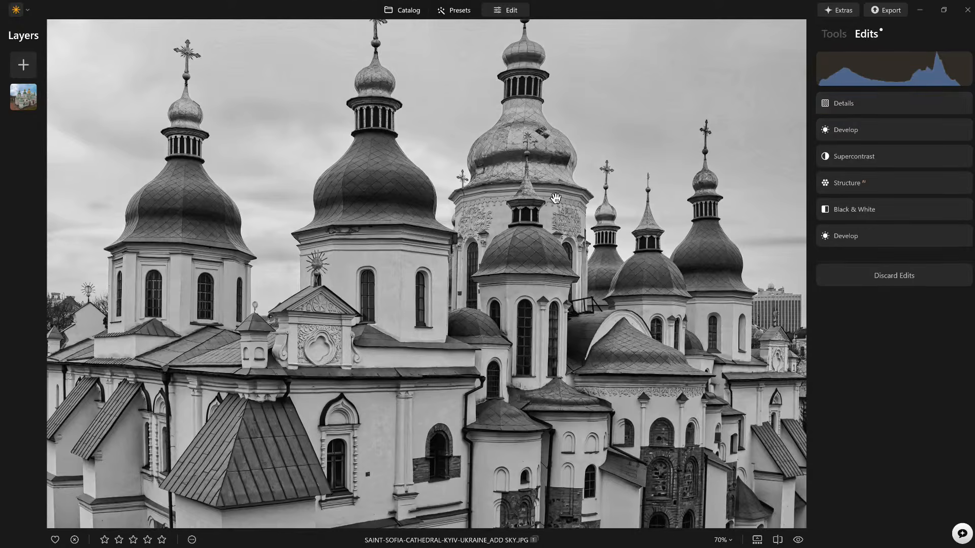
Compare the full black and white image with the original colour photo
{"action": "scroll", "coordinate": [557, 199], "scroll_direction": "down", "scroll_amount": 5}
{"action": "scroll", "coordinate": [560, 204], "scroll_direction": "down", "scroll_amount": 1}
{"action": "scroll", "coordinate": [560, 203], "scroll_direction": "up", "scroll_amount": 2}
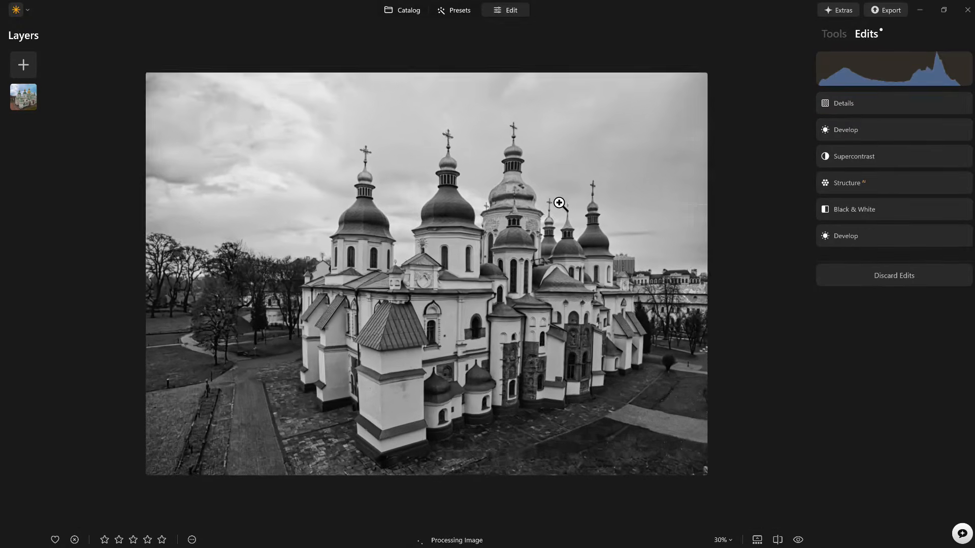
{"action": "left_click", "coordinate": [802, 543]}
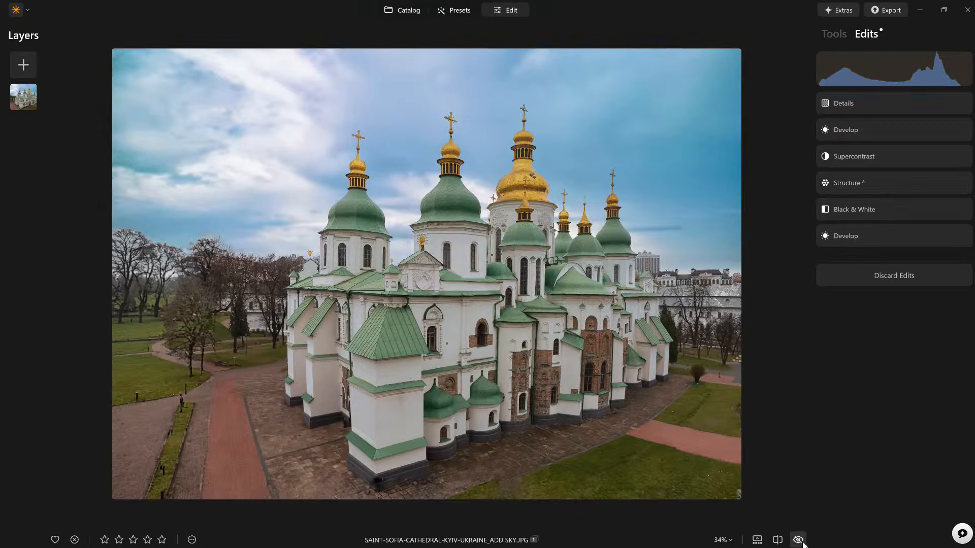
{"action": "left_click", "coordinate": [801, 541]}
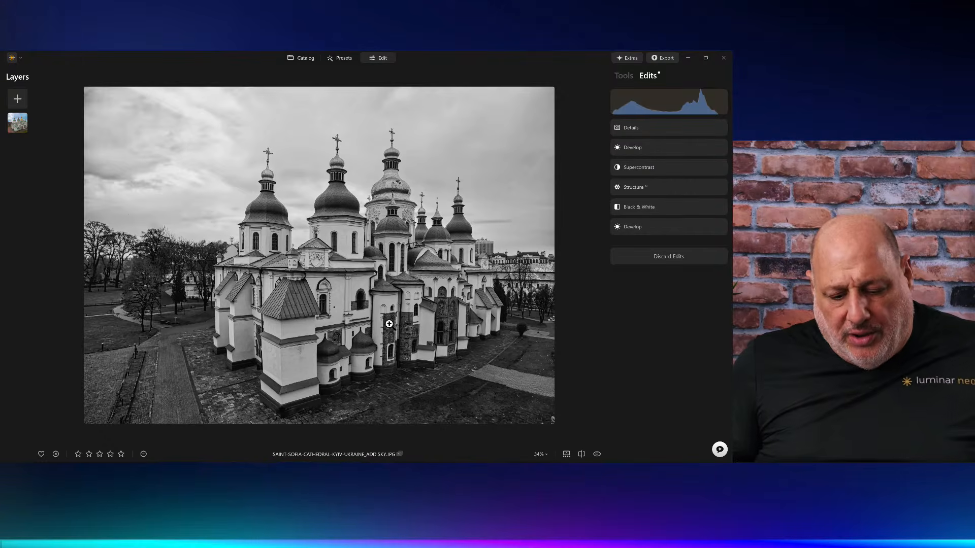
Review the cathedral walls up close at the initial Develop, Black & White, Structure and Supercontrast edits in turn
{"action": "left_click", "coordinate": [436, 350]}
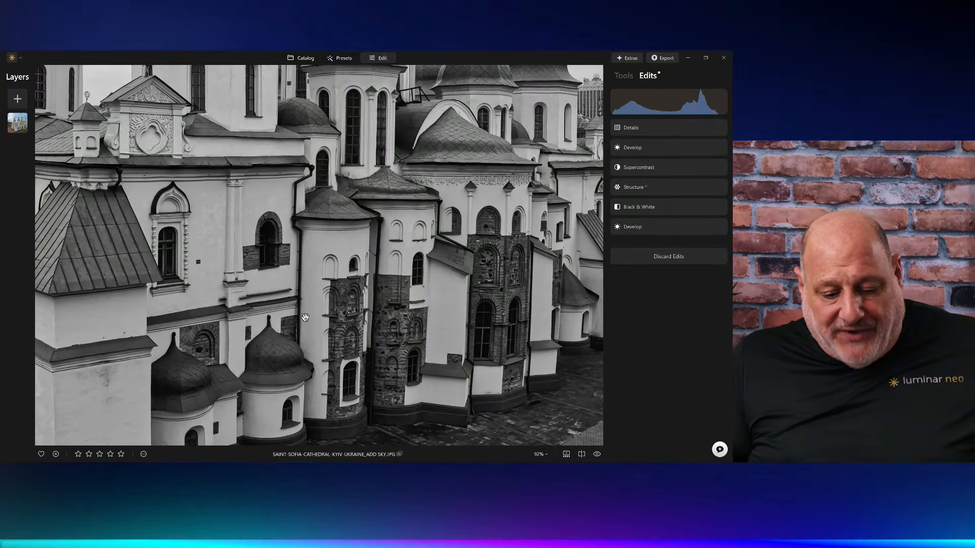
{"action": "left_click", "coordinate": [650, 232]}
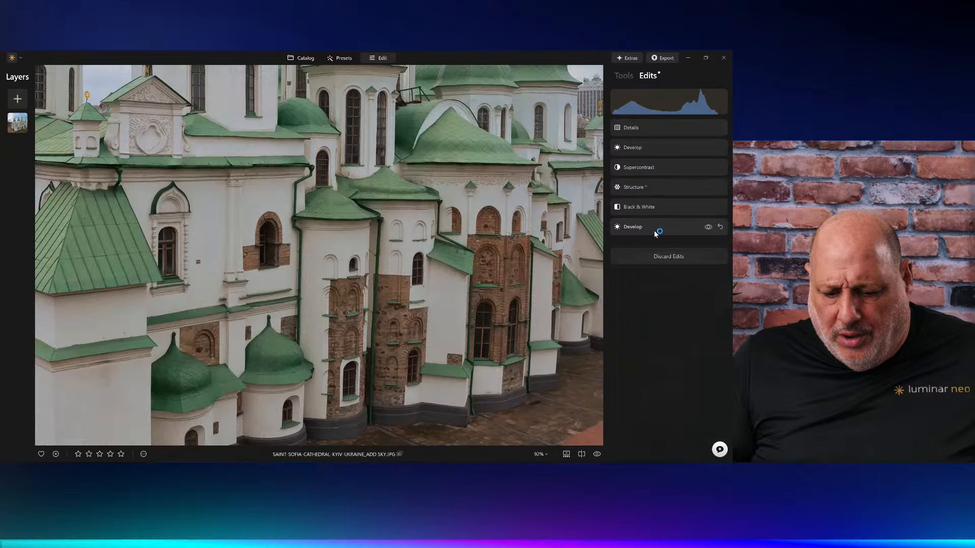
{"action": "left_click", "coordinate": [671, 206]}
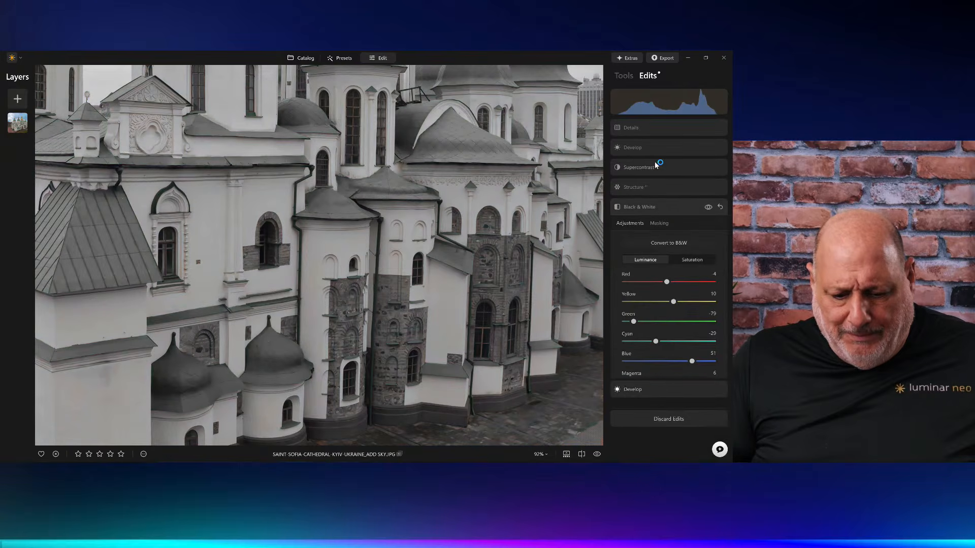
{"action": "left_click", "coordinate": [659, 189]}
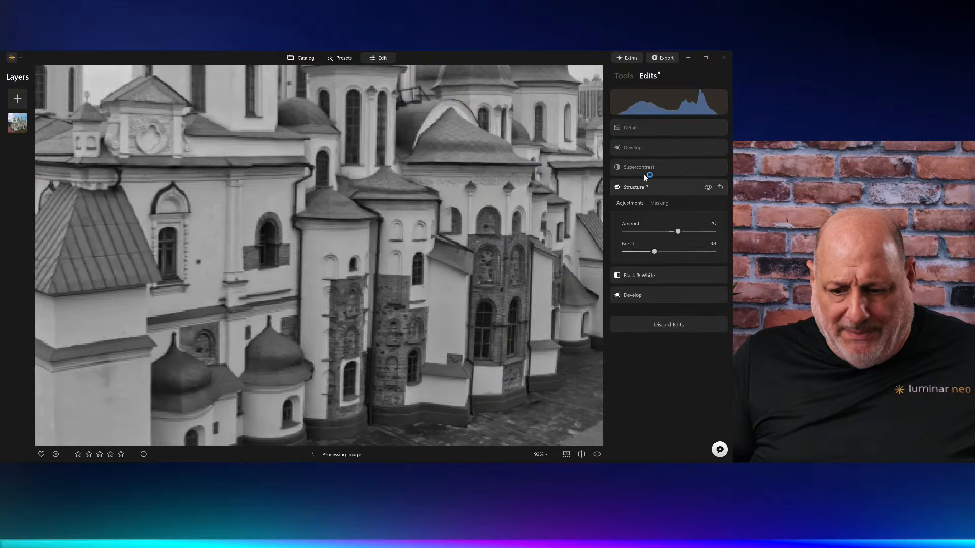
{"action": "left_click", "coordinate": [657, 169]}
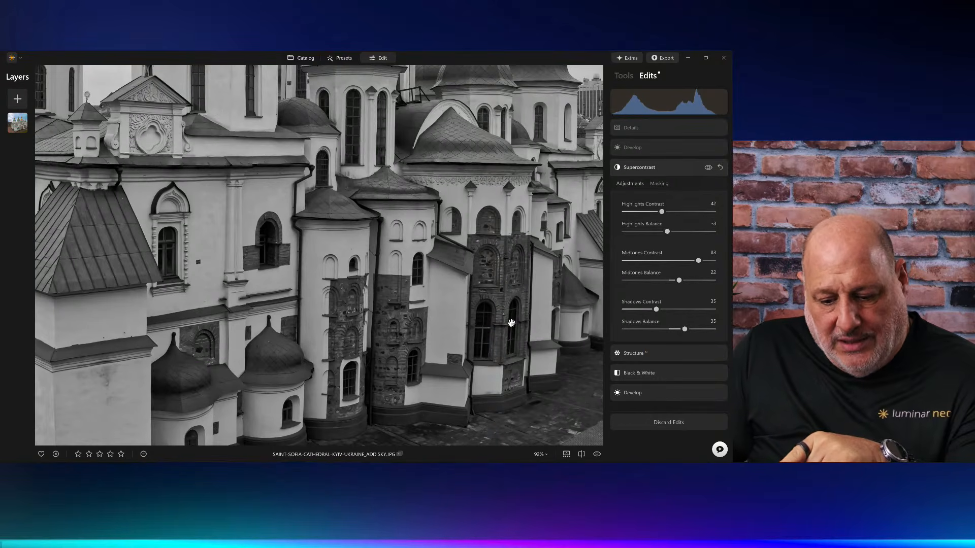
Open the masking brush of the Supercontrast adjustment and view its Erase mode
{"action": "left_click", "coordinate": [668, 185]}
{"action": "left_click", "coordinate": [636, 200]}
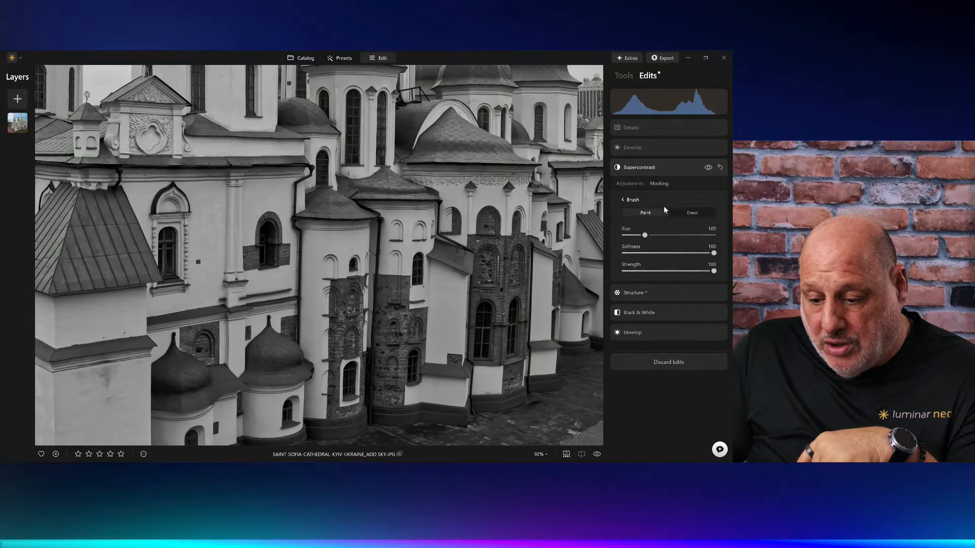
{"action": "left_click", "coordinate": [683, 212]}
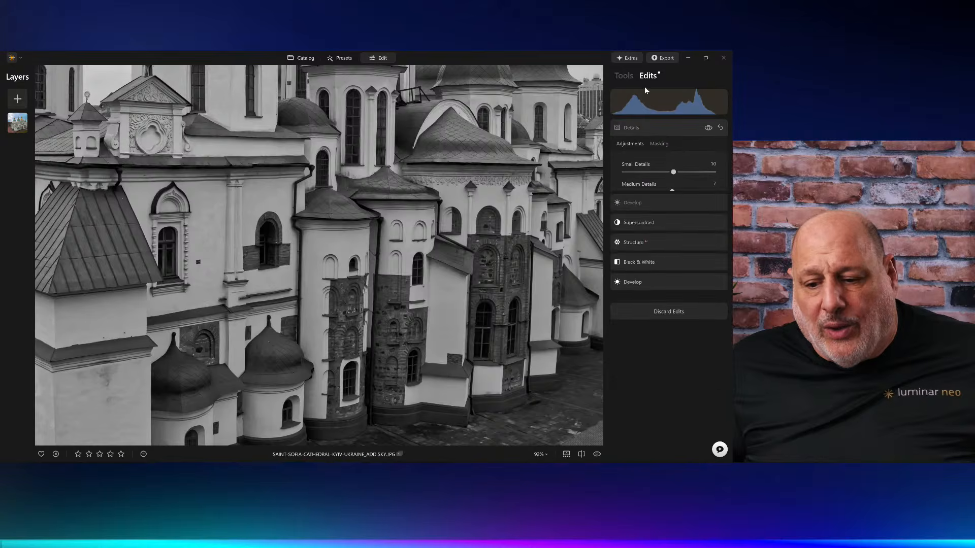
Add a new Develop adjustment and raise its Shadows to 33
{"action": "left_click", "coordinate": [624, 77]}
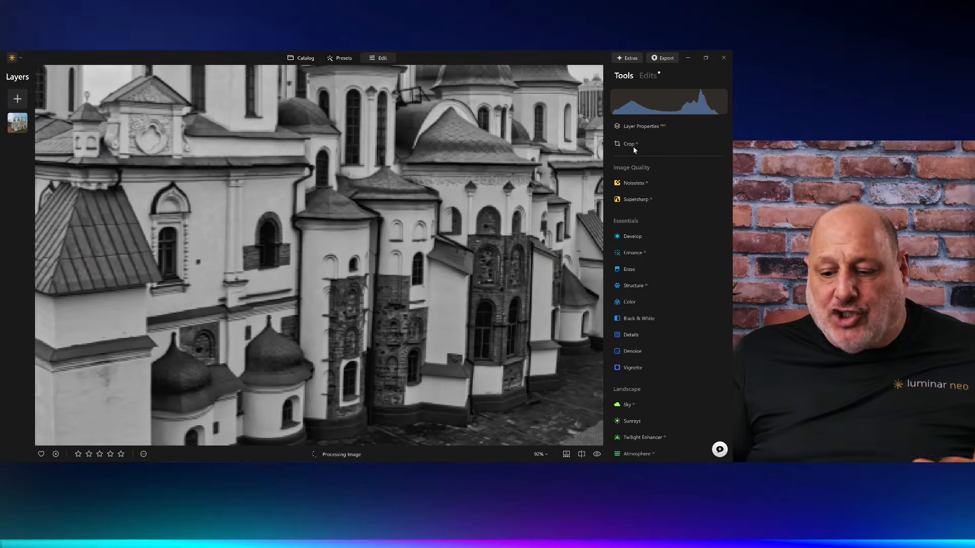
{"action": "left_click", "coordinate": [627, 239]}
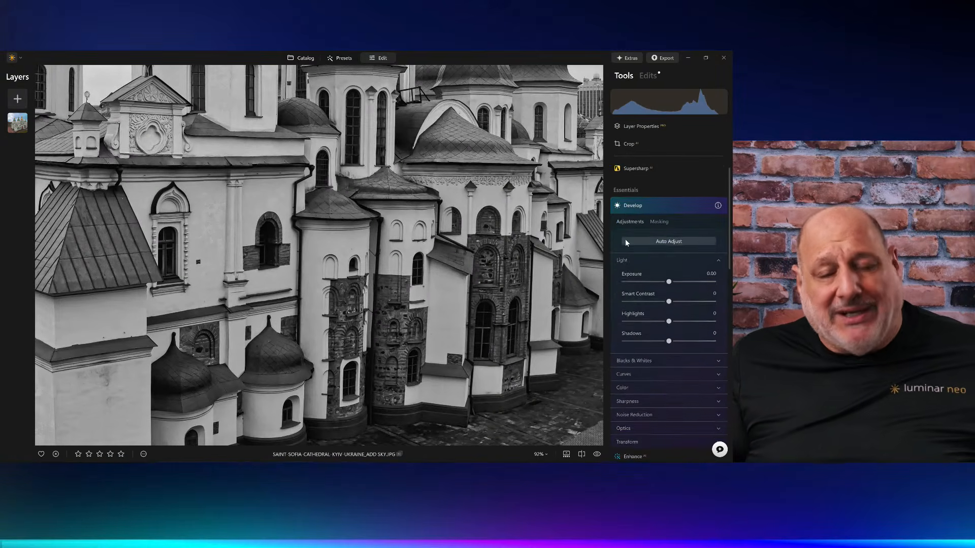
{"action": "scroll", "coordinate": [439, 291], "scroll_direction": "down", "scroll_amount": 4}
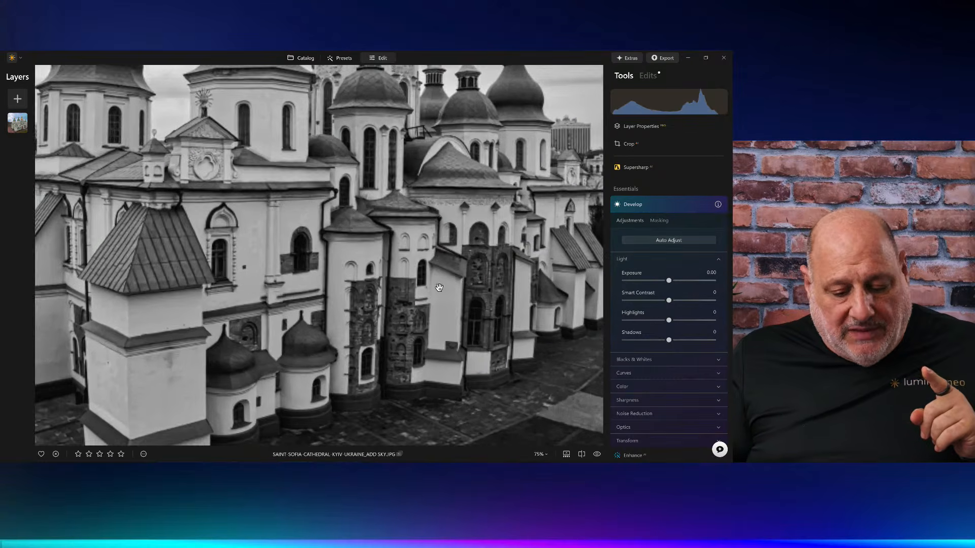
{"action": "mouse_move", "coordinate": [670, 340]}
{"action": "left_mouse_down"}
{"action": "mouse_move", "coordinate": [712, 342]}
{"action": "mouse_move", "coordinate": [687, 338]}
{"action": "left_mouse_up"}
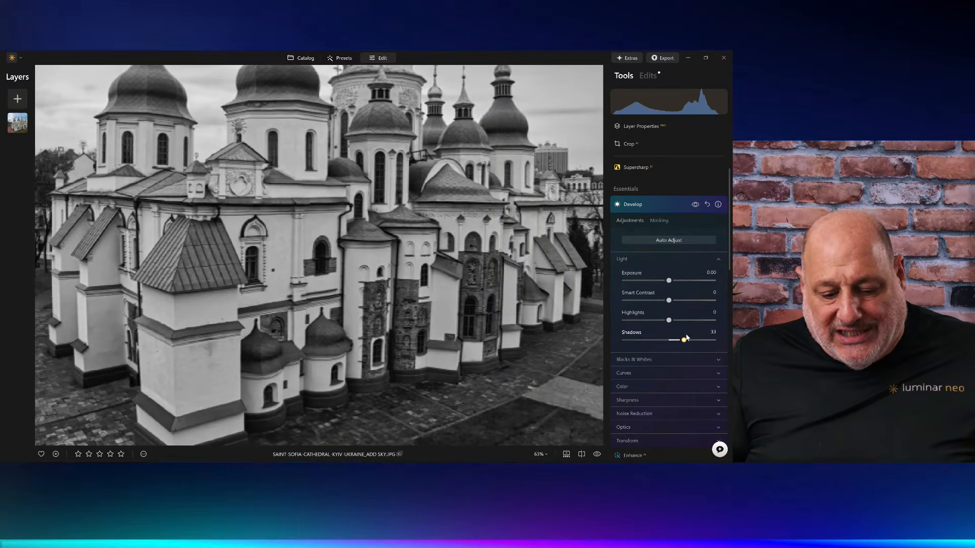
Set Shadows to 47 and Highlights to -34 in the new Develop adjustment
{"action": "scroll", "coordinate": [397, 310], "scroll_direction": "down", "scroll_amount": 6}
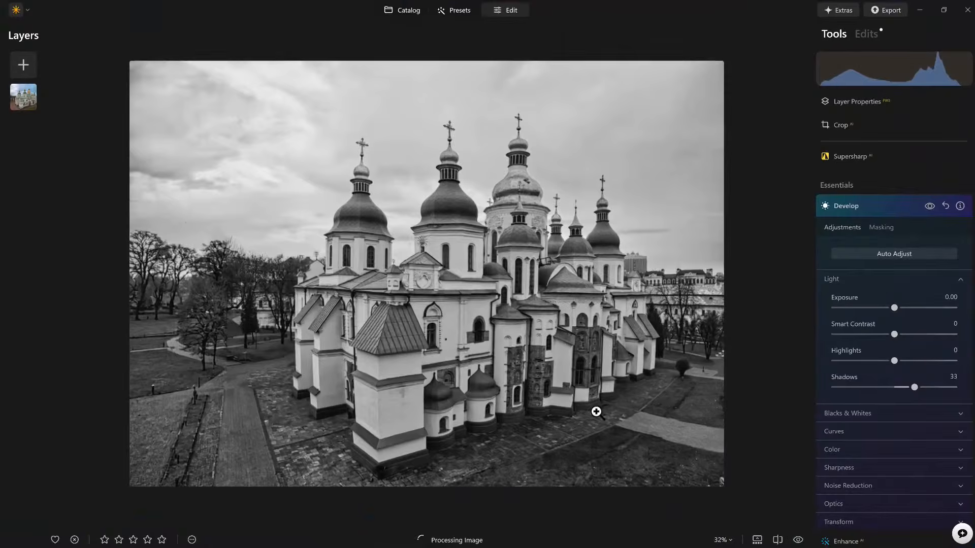
{"action": "scroll", "coordinate": [596, 412], "scroll_direction": "up", "scroll_amount": 4}
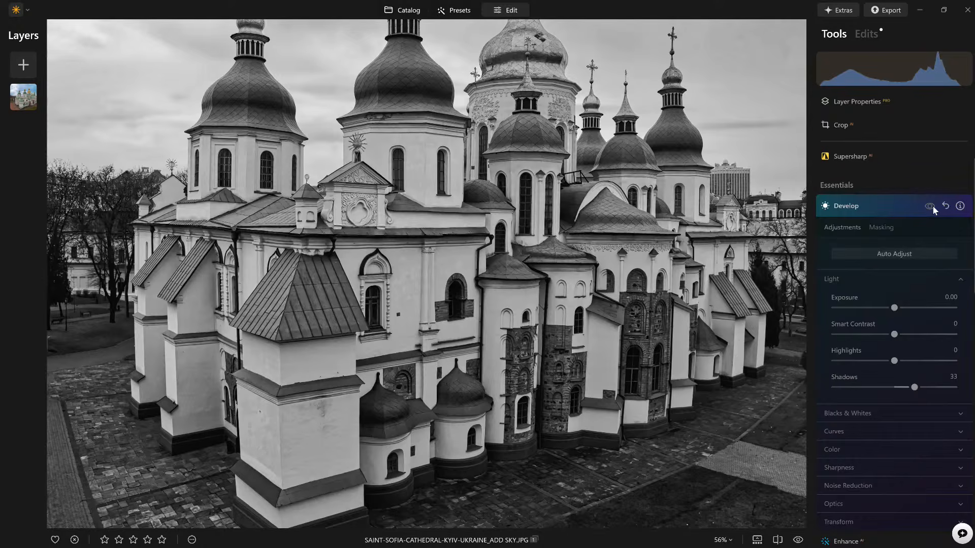
{"action": "mouse_move", "coordinate": [913, 389]}
{"action": "left_mouse_down"}
{"action": "mouse_move", "coordinate": [930, 389]}
{"action": "mouse_move", "coordinate": [923, 395]}
{"action": "left_mouse_up"}
{"action": "left_click_drag", "start_coordinate": [894, 360], "coordinate": [871, 364]}
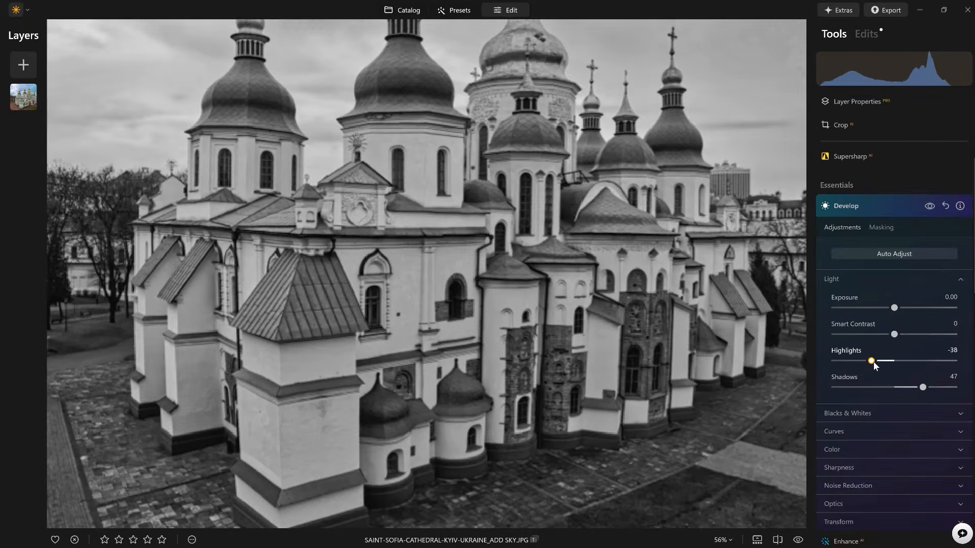
{"action": "left_click_drag", "start_coordinate": [873, 362], "coordinate": [874, 362]}
Compare the cathedral with and without the new Develop adjustment
{"action": "left_click", "coordinate": [928, 208]}
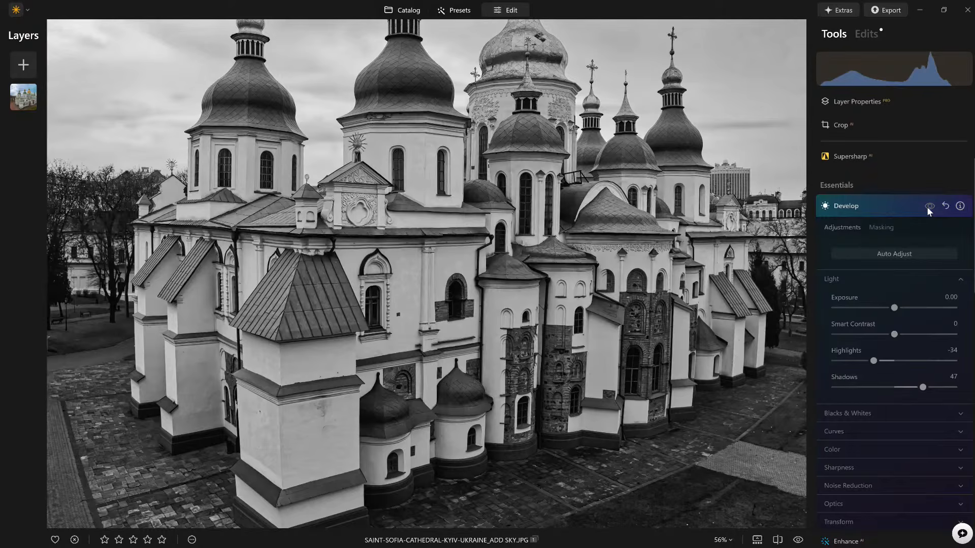
{"action": "left_click", "coordinate": [929, 206]}
{"action": "left_click", "coordinate": [929, 206]}
{"action": "left_click", "coordinate": [928, 206]}
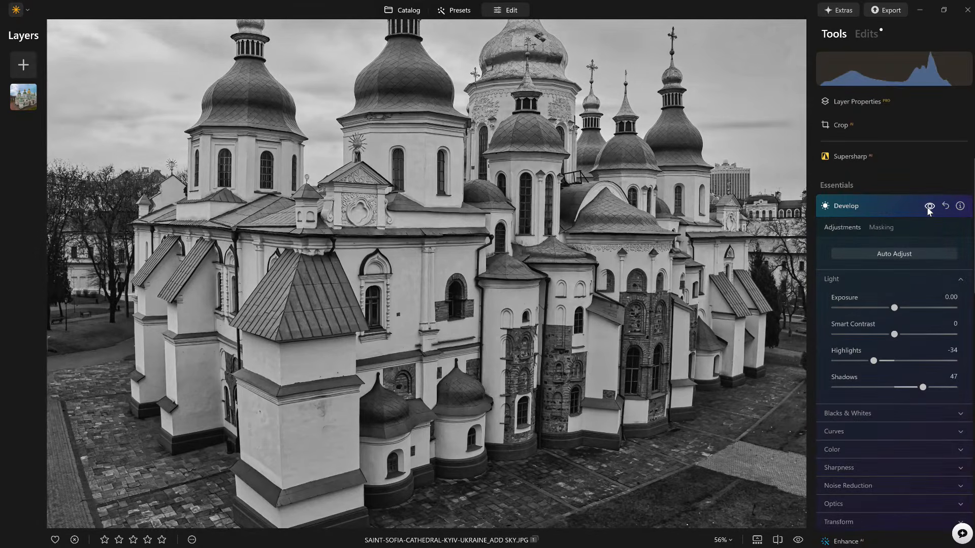
Close the Develop adjustment and compare the whole finished image with the original colour photo
{"action": "left_click", "coordinate": [894, 204]}
{"action": "left_click", "coordinate": [522, 216]}
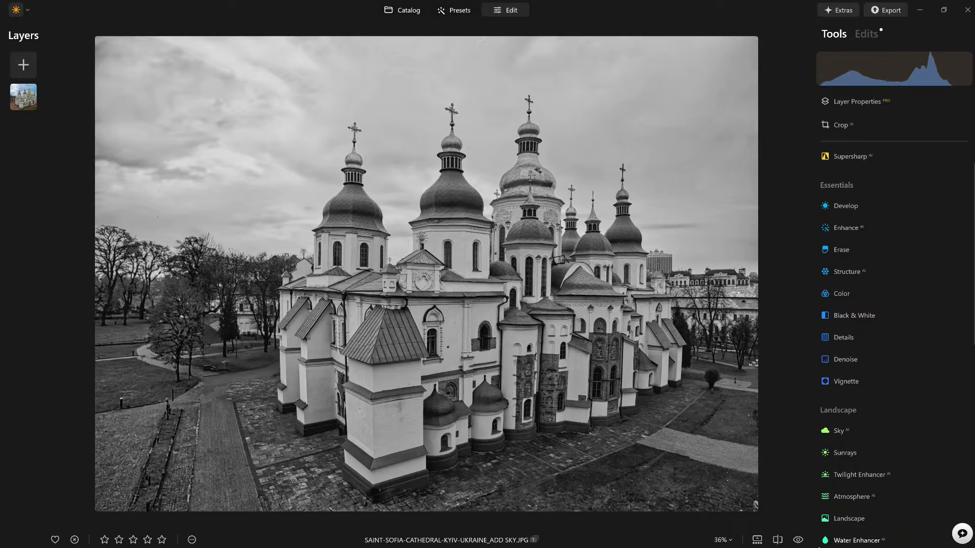
{"action": "left_click", "coordinate": [798, 540]}
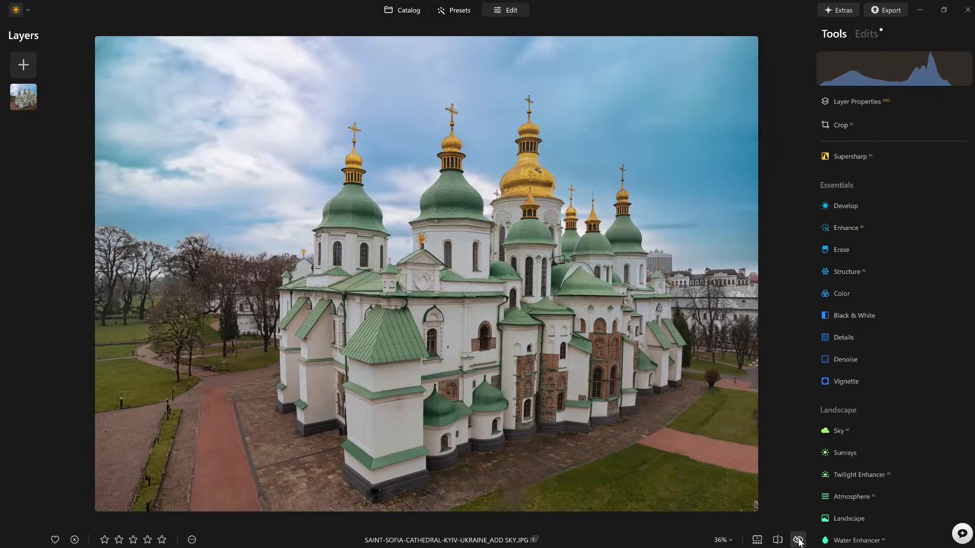
{"action": "left_click", "coordinate": [799, 541]}
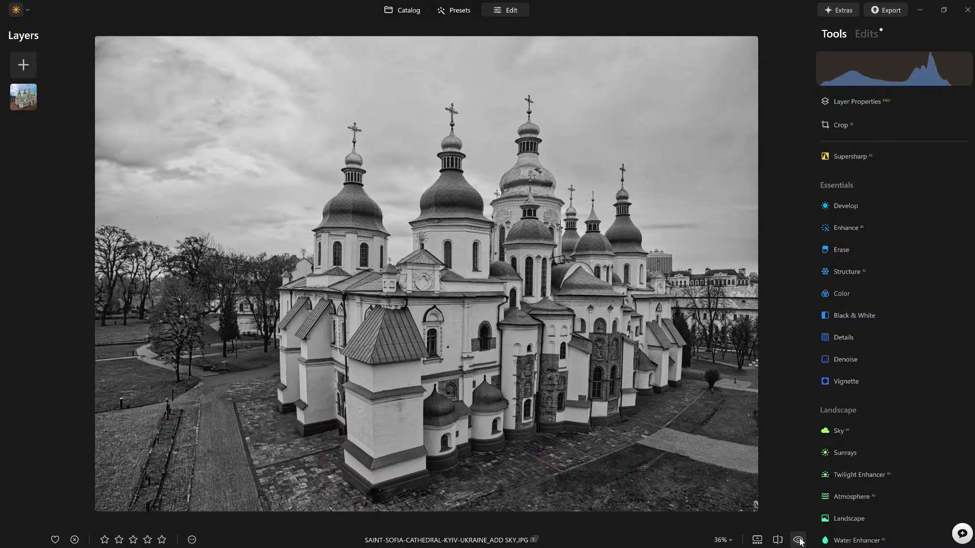